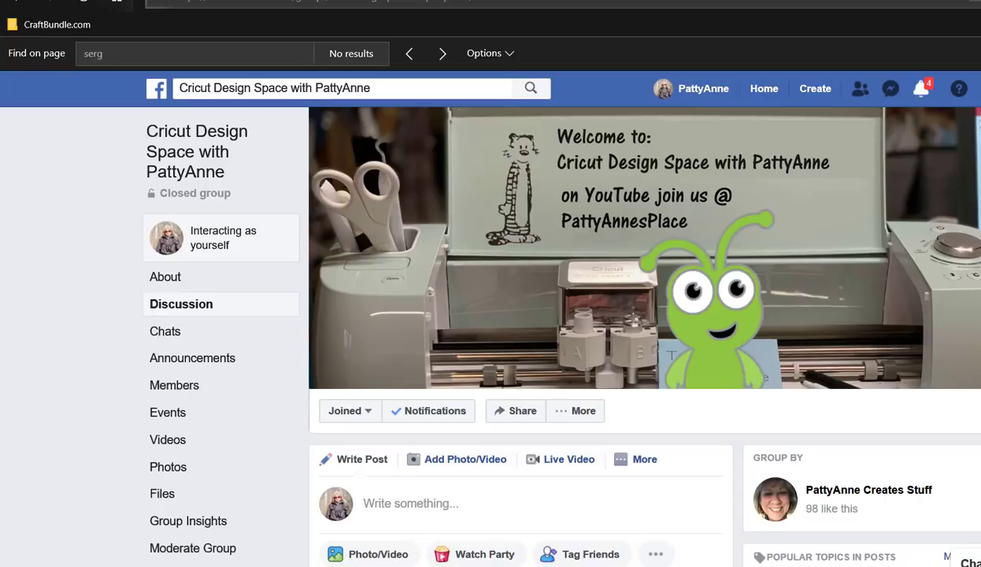
Download the Hopia font zip from its dafont page and save it to the Desktop as hopia2.zip.
{"action": "left_click", "coordinate": [132, 4]}
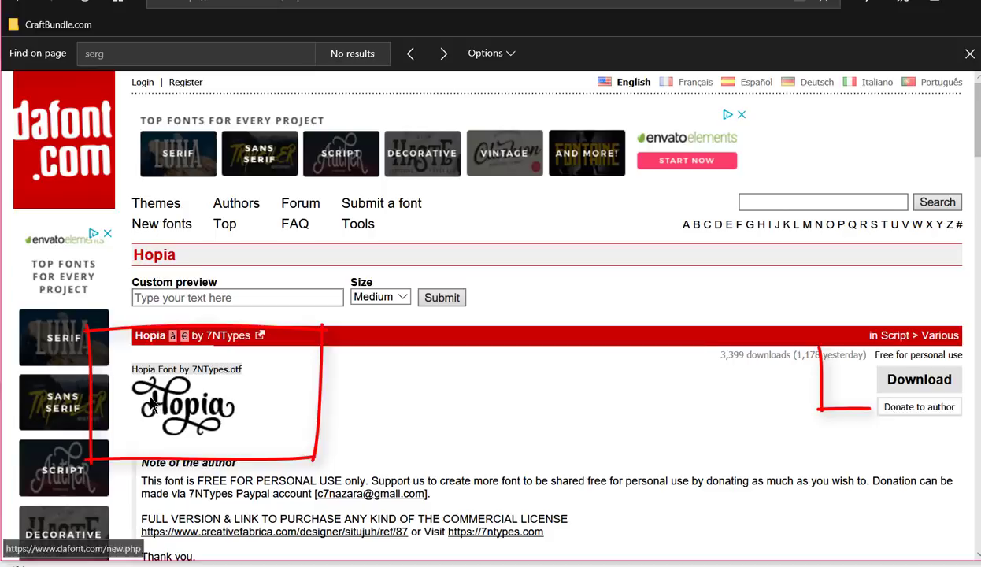
{"action": "left_click", "coordinate": [913, 384]}
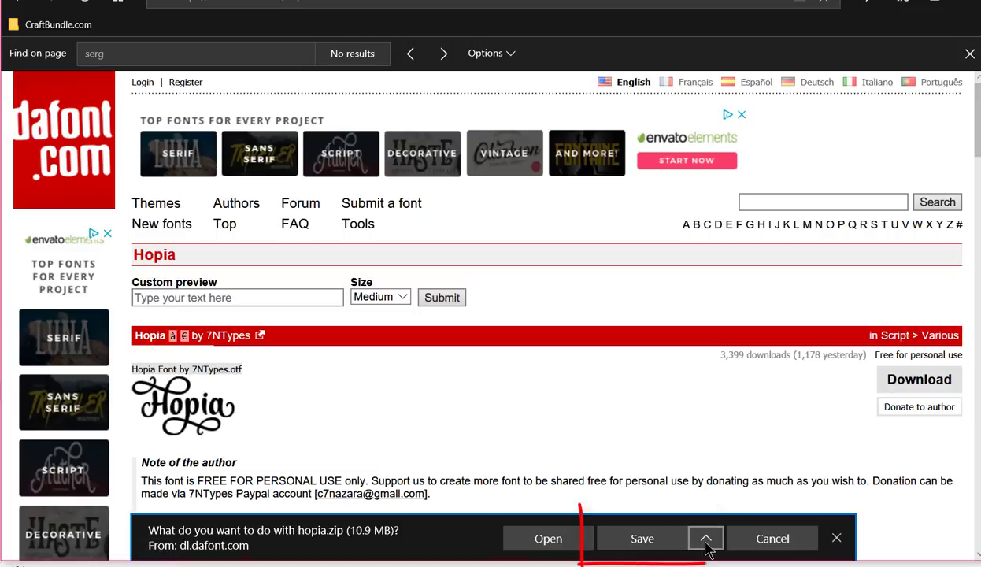
{"action": "left_click", "coordinate": [705, 539]}
{"action": "left_click", "coordinate": [685, 518]}
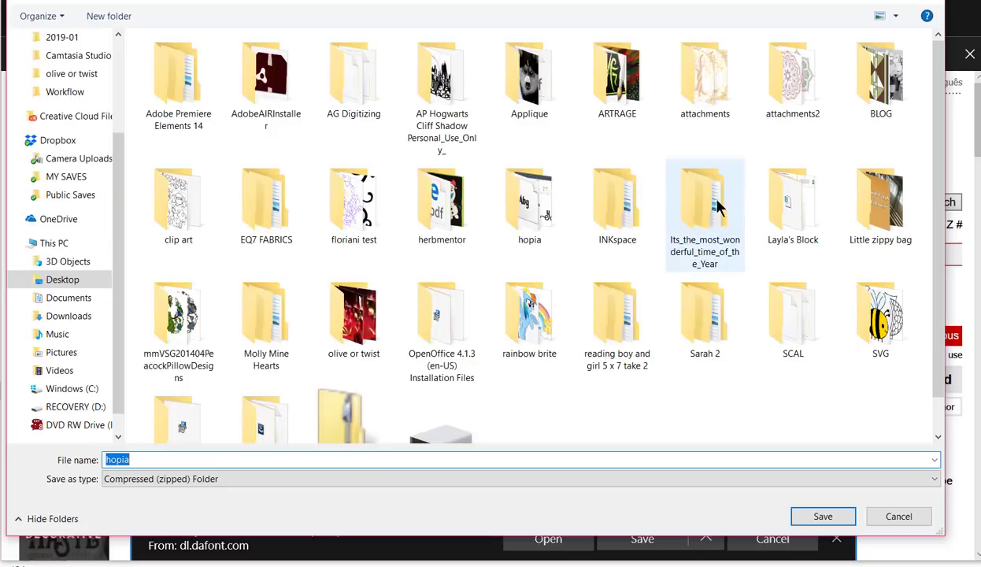
{"action": "left_click", "coordinate": [144, 459]}
{"action": "type", "text": "2"}
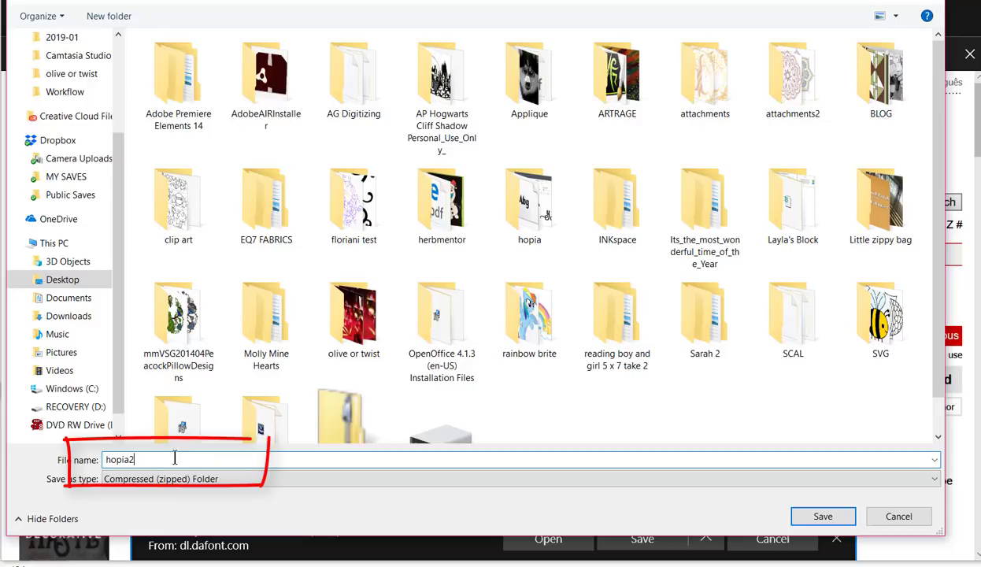
{"action": "left_click", "coordinate": [819, 517]}
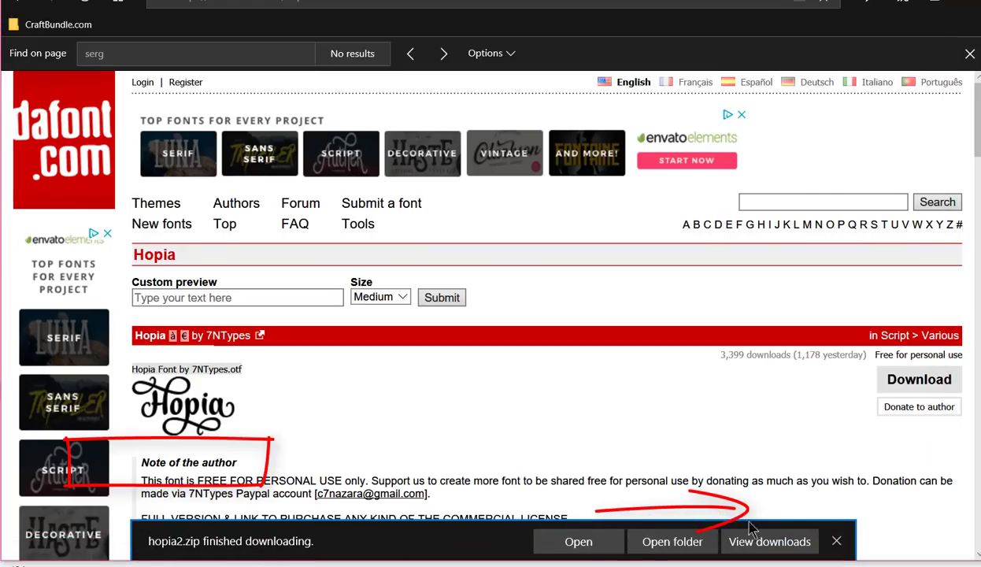
Open hopia2.zip from its download folder and start Extract all into a Desktop hopia2 folder.
{"action": "left_click", "coordinate": [672, 550]}
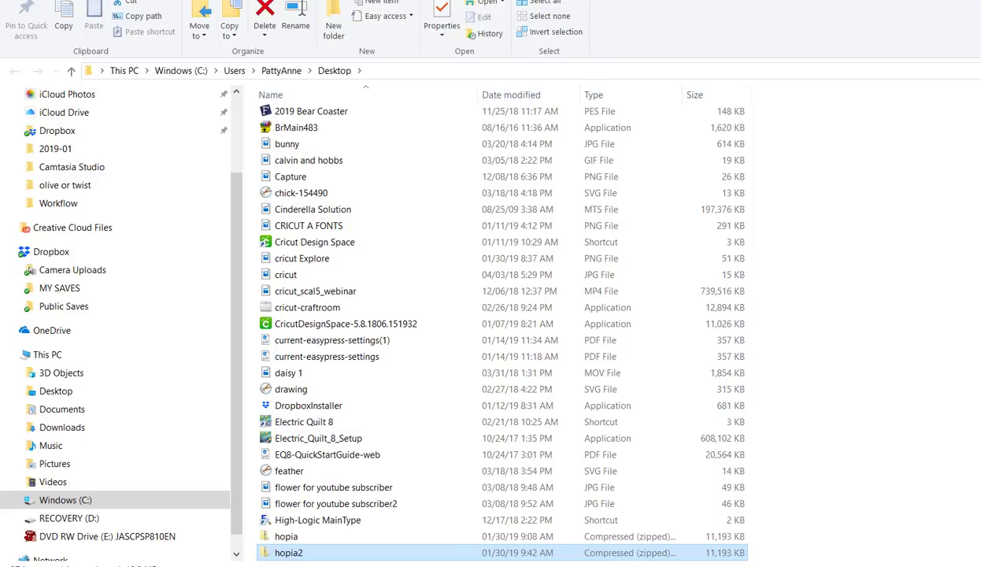
{"action": "double_click", "coordinate": [366, 553]}
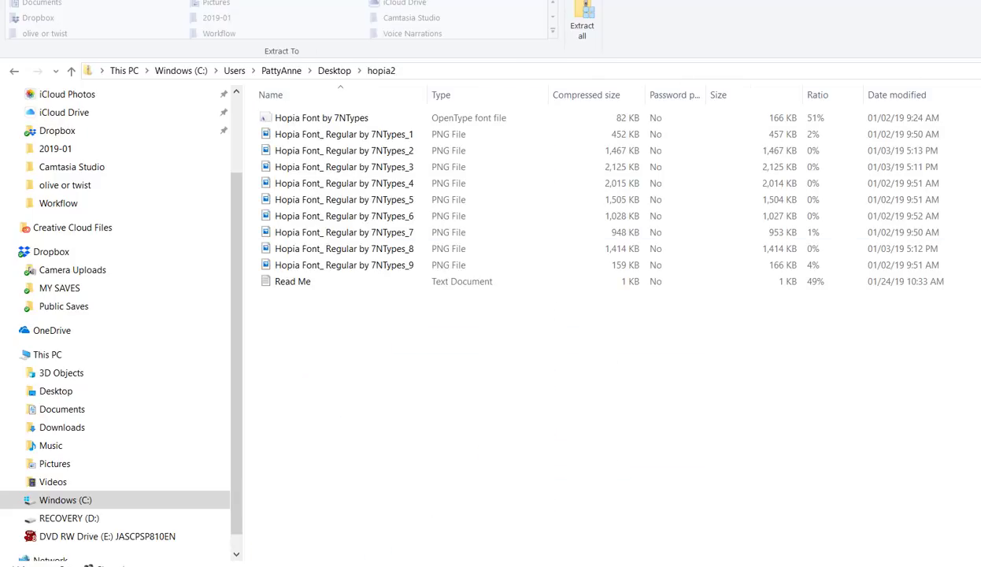
{"action": "left_click_drag", "start_coordinate": [976, 4], "coordinate": [838, 11]}
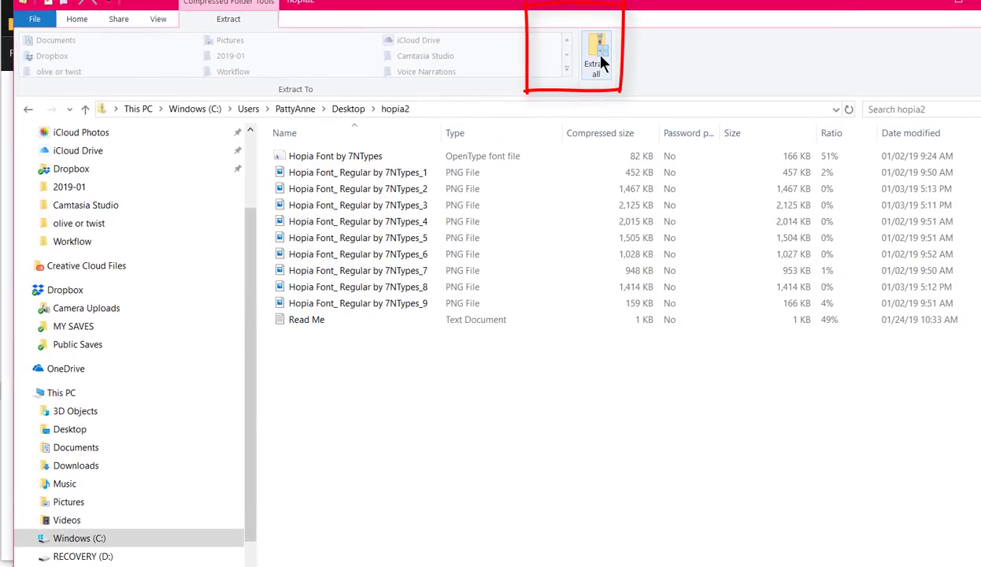
{"action": "left_click", "coordinate": [599, 55]}
{"action": "left_click", "coordinate": [599, 55]}
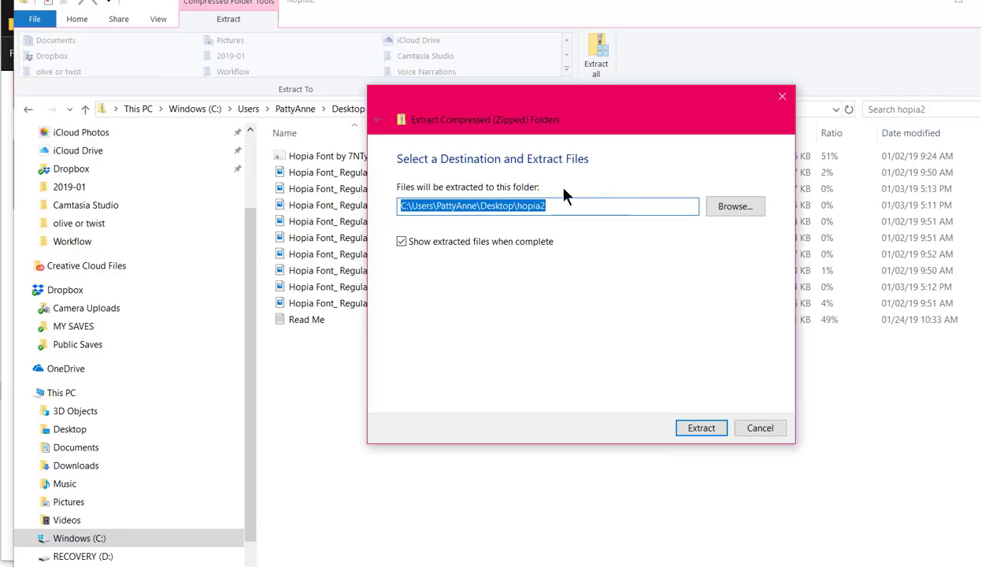
Extract the 11 Hopia files, including the OpenType font, into the Desktop hopia2 folder.
{"action": "left_click", "coordinate": [701, 429]}
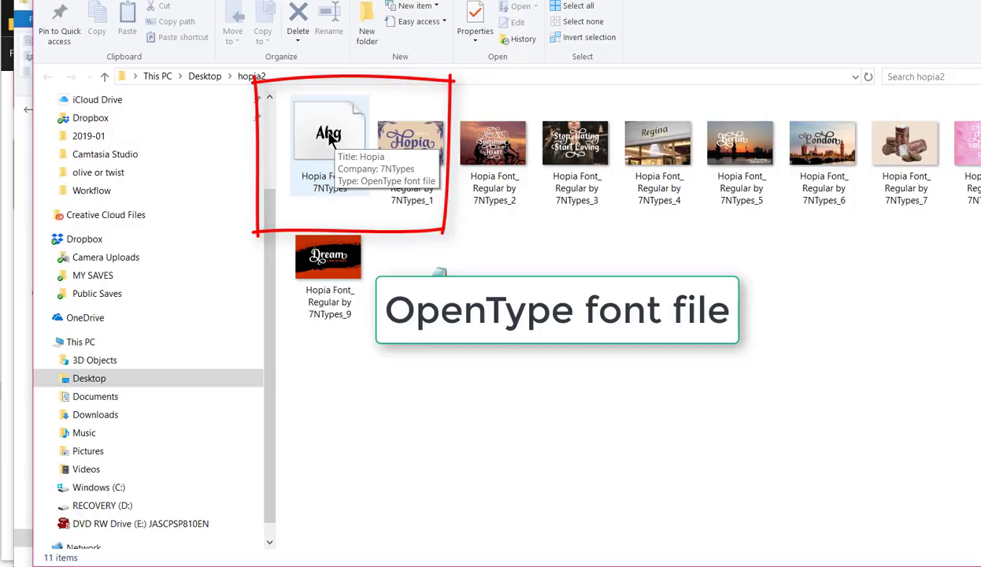
Preview the Hopia OpenType font file in Font Viewer, then close the preview.
{"action": "double_click", "coordinate": [320, 136]}
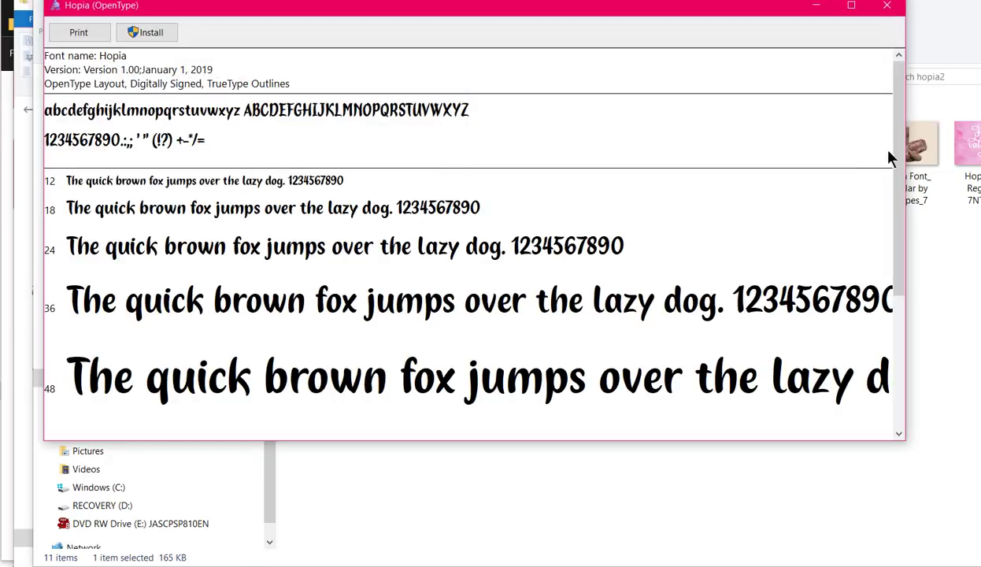
{"action": "mouse_move", "coordinate": [903, 138]}
{"action": "left_mouse_down"}
{"action": "mouse_move", "coordinate": [878, 335]}
{"action": "mouse_move", "coordinate": [905, 76]}
{"action": "left_mouse_up"}
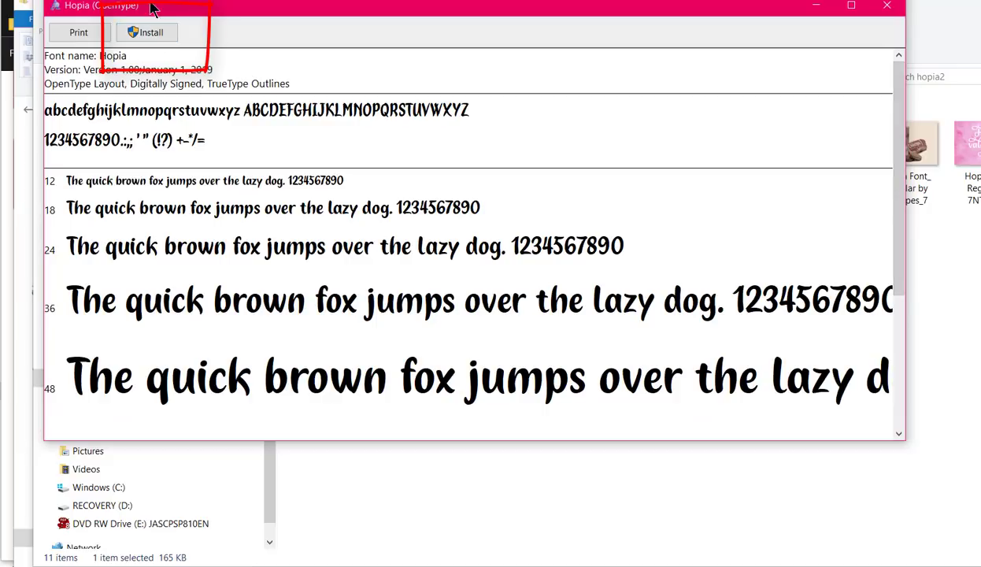
{"action": "left_click_drag", "start_coordinate": [201, 11], "coordinate": [206, 47]}
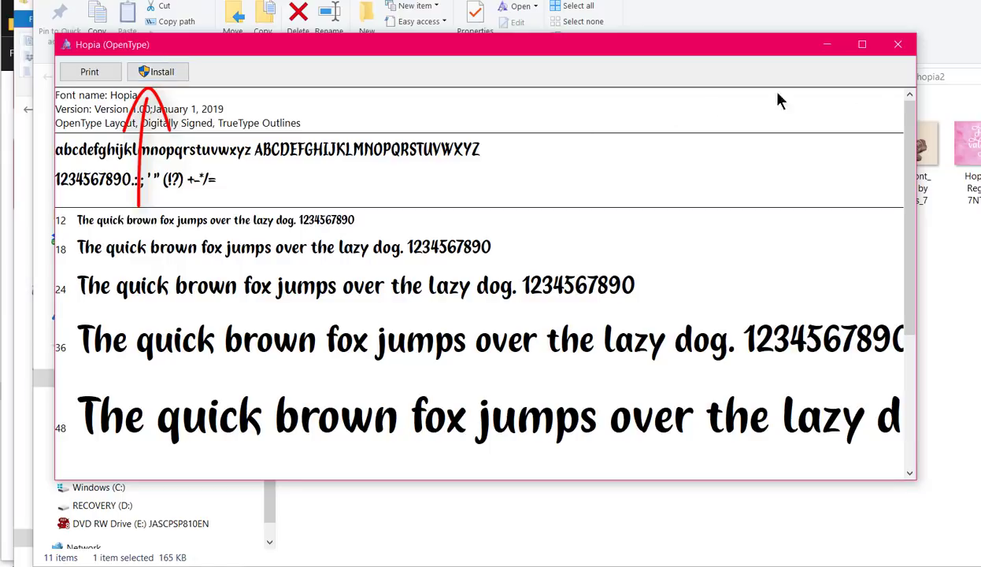
{"action": "left_click", "coordinate": [898, 47]}
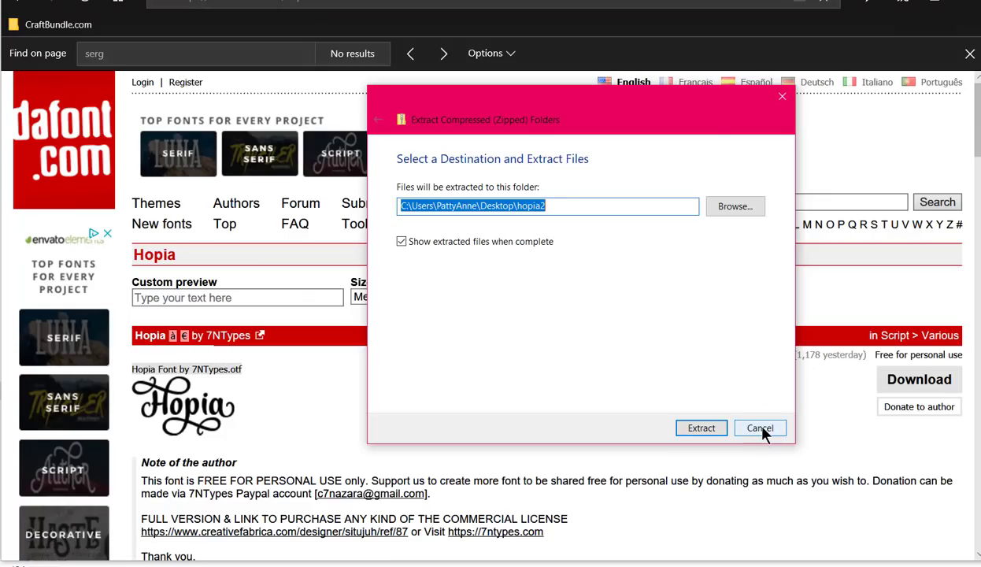
Dismiss the leftover extract dialog and nudge the swirly Hopia K beside the j on the canvas.
{"action": "left_click", "coordinate": [762, 430]}
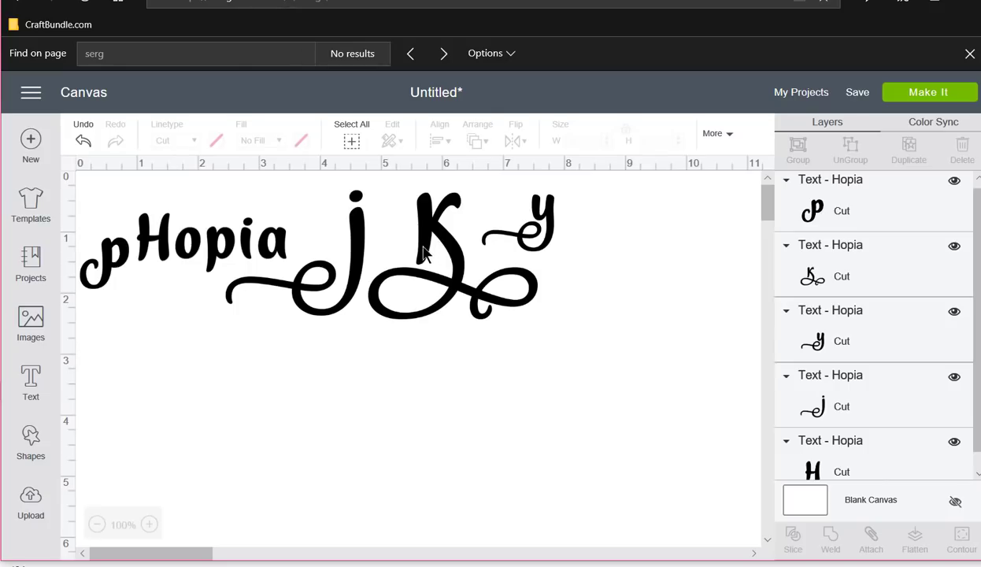
{"action": "mouse_move", "coordinate": [433, 268]}
{"action": "left_mouse_down"}
{"action": "mouse_move", "coordinate": [441, 280]}
{"action": "mouse_move", "coordinate": [416, 270]}
{"action": "mouse_move", "coordinate": [429, 252]}
{"action": "left_mouse_up"}
{"action": "left_click", "coordinate": [348, 242]}
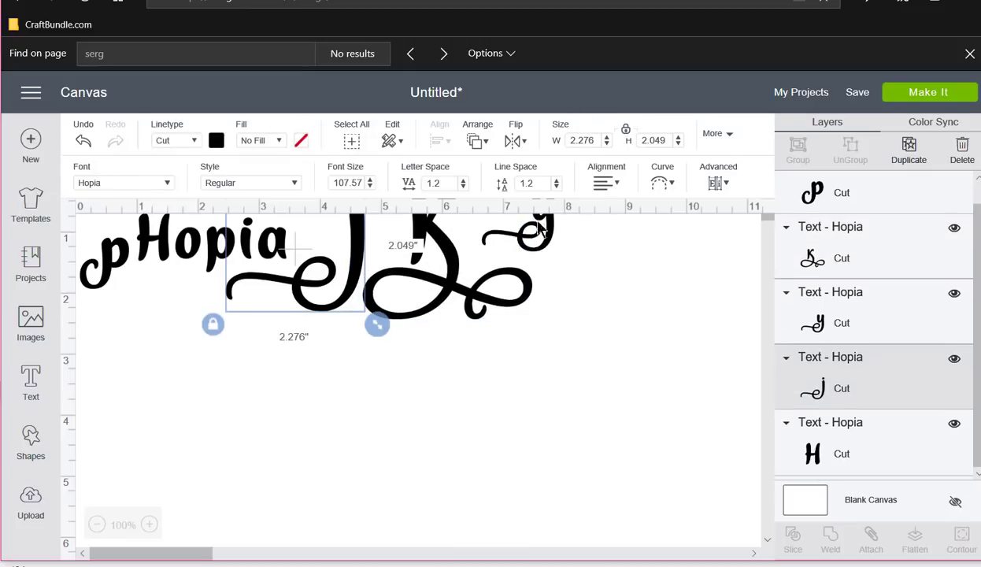
{"action": "left_click", "coordinate": [620, 355]}
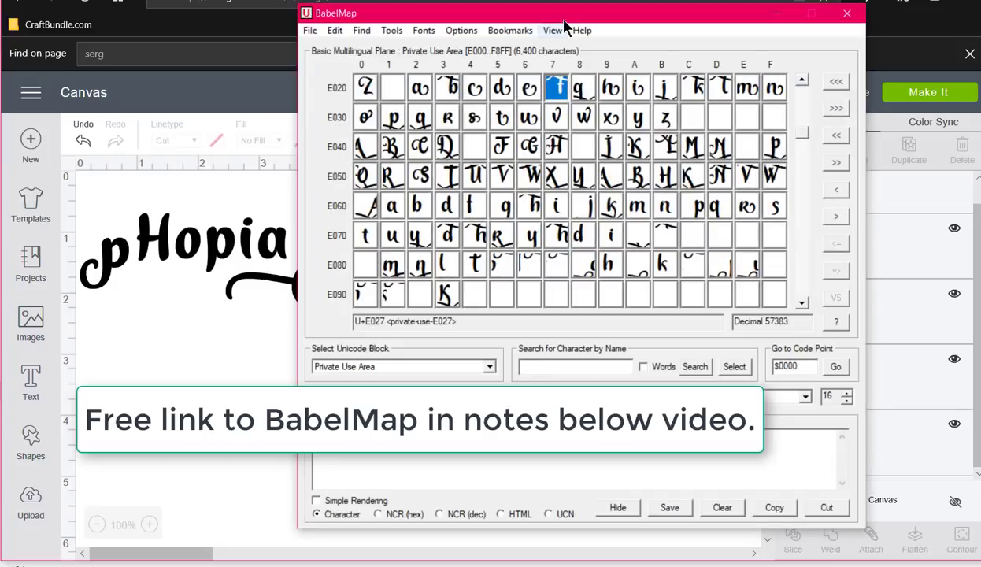
Move BabelMap aside and try choosing Private Use Area from the Unicode block list.
{"action": "left_click_drag", "start_coordinate": [565, 17], "coordinate": [386, 3]}
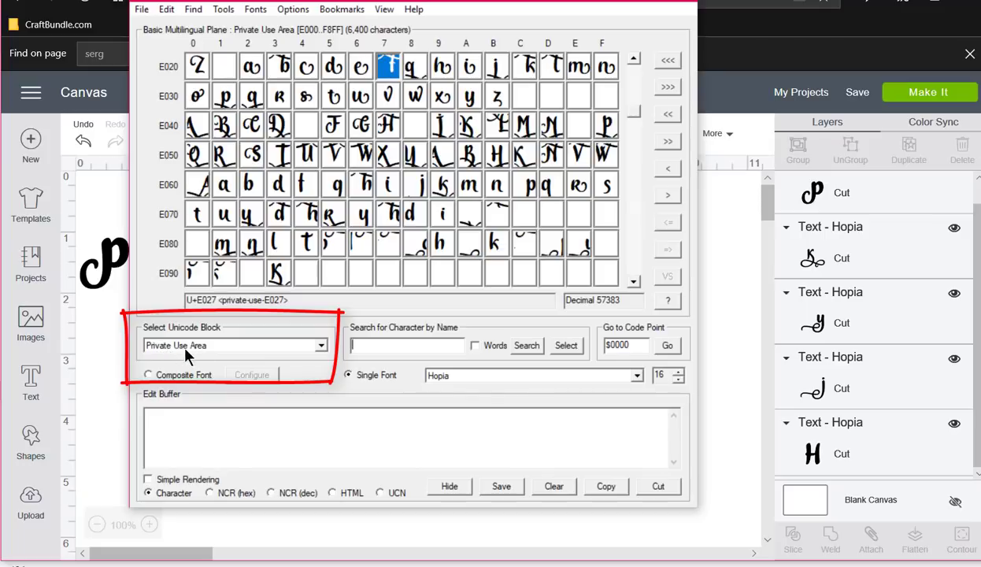
{"action": "left_click", "coordinate": [322, 346]}
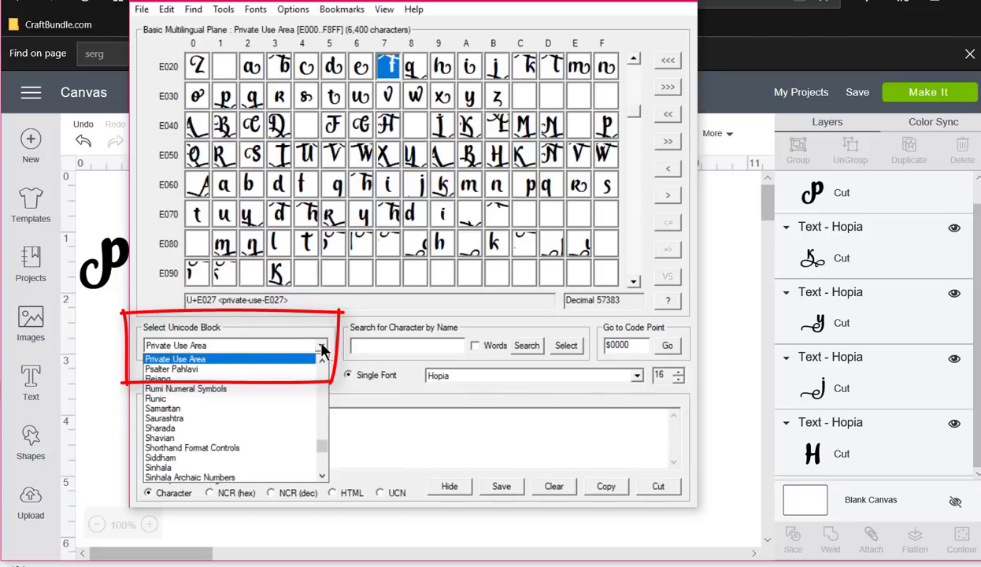
{"action": "scroll", "coordinate": [317, 350], "scroll_direction": "up", "scroll_amount": 3}
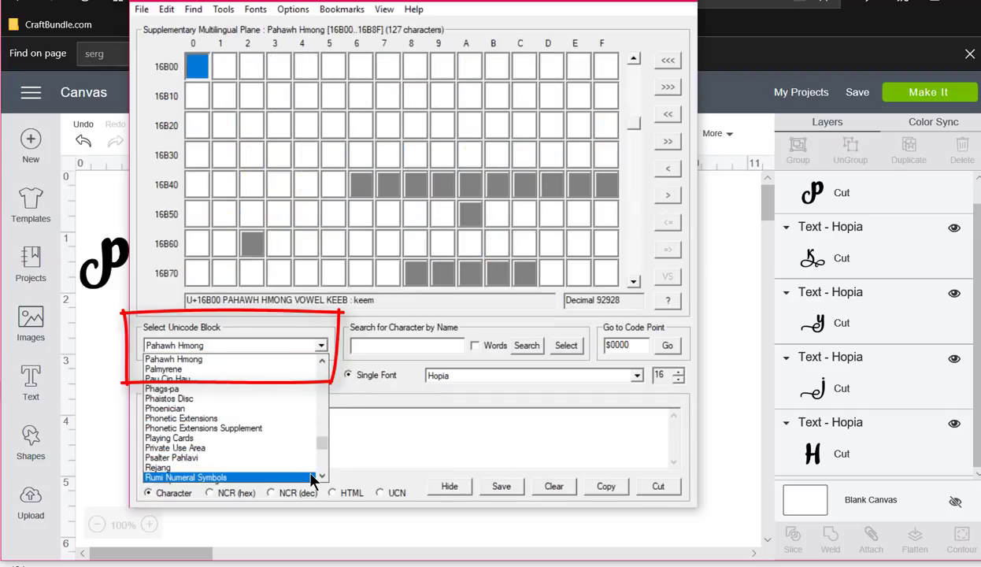
{"action": "left_click", "coordinate": [321, 476]}
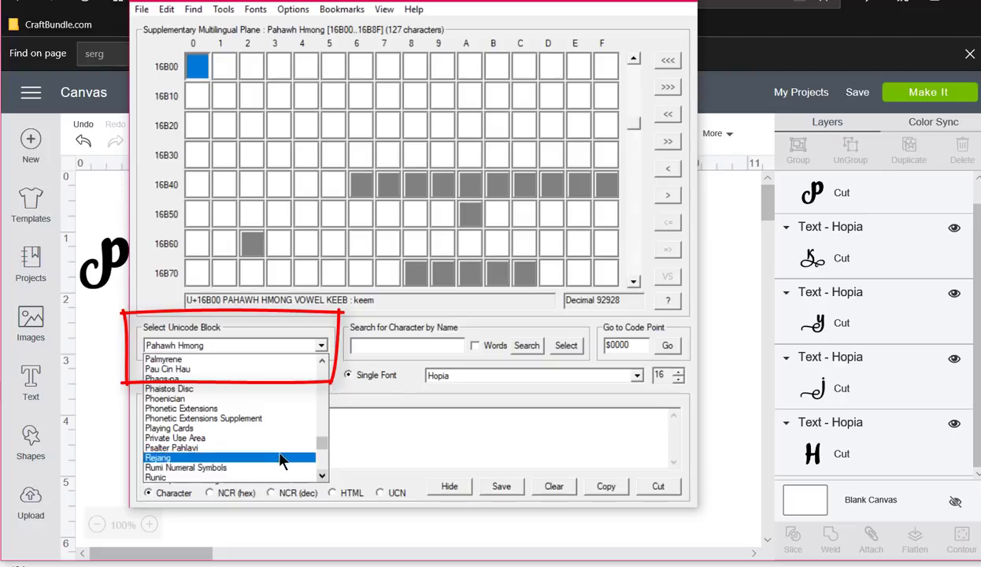
{"action": "left_click", "coordinate": [257, 438]}
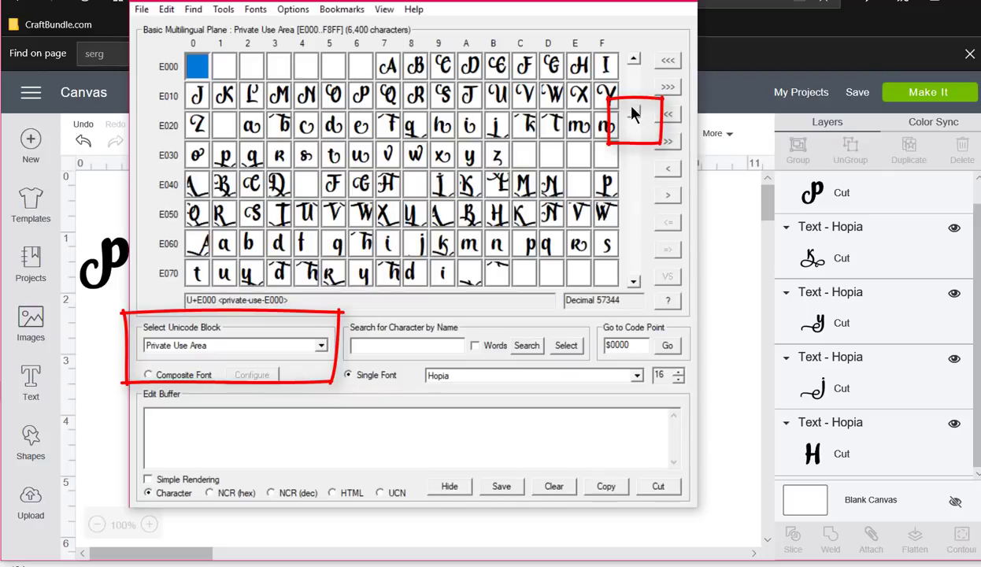
Cycle the displayed blocks by keyboard and scroll the block list down toward Private Use Area.
{"action": "key", "text": "g"}
{"action": "key", "text": "p"}
{"action": "key", "text": "g"}
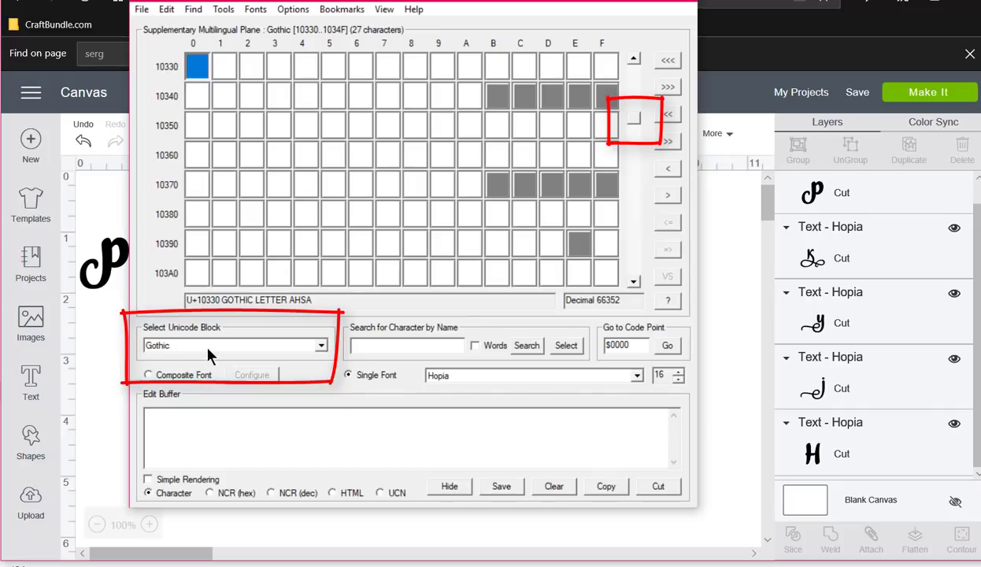
{"action": "left_click", "coordinate": [322, 348]}
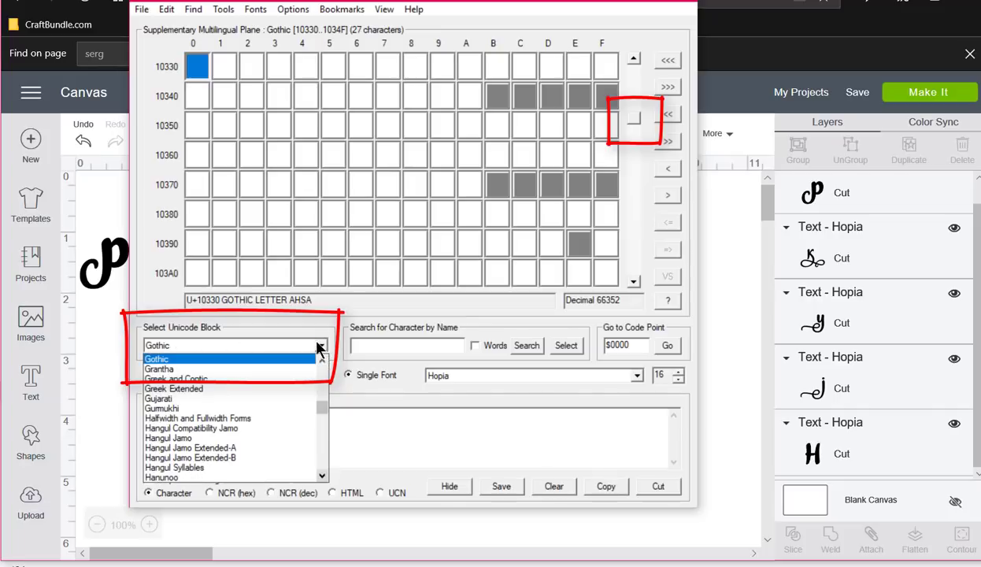
{"action": "left_click", "coordinate": [278, 359]}
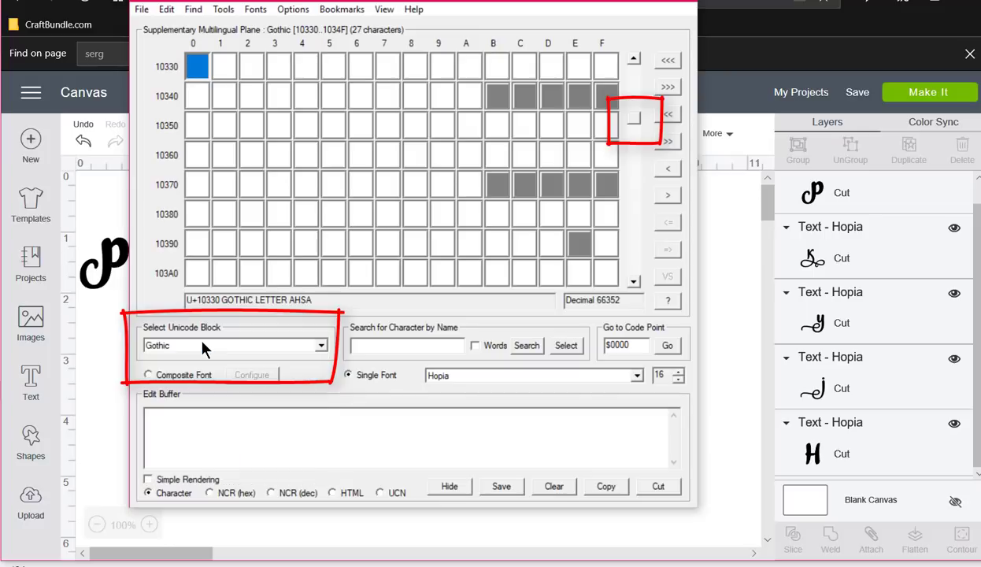
{"action": "left_click", "coordinate": [203, 344]}
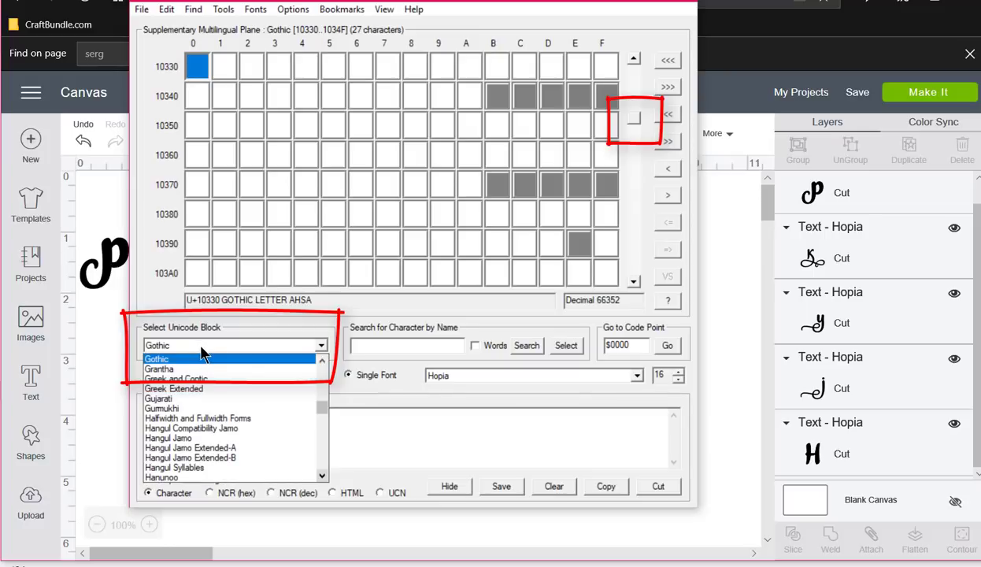
{"action": "key", "text": "p"}
{"action": "scroll", "coordinate": [223, 422], "scroll_direction": "down", "scroll_amount": 5}
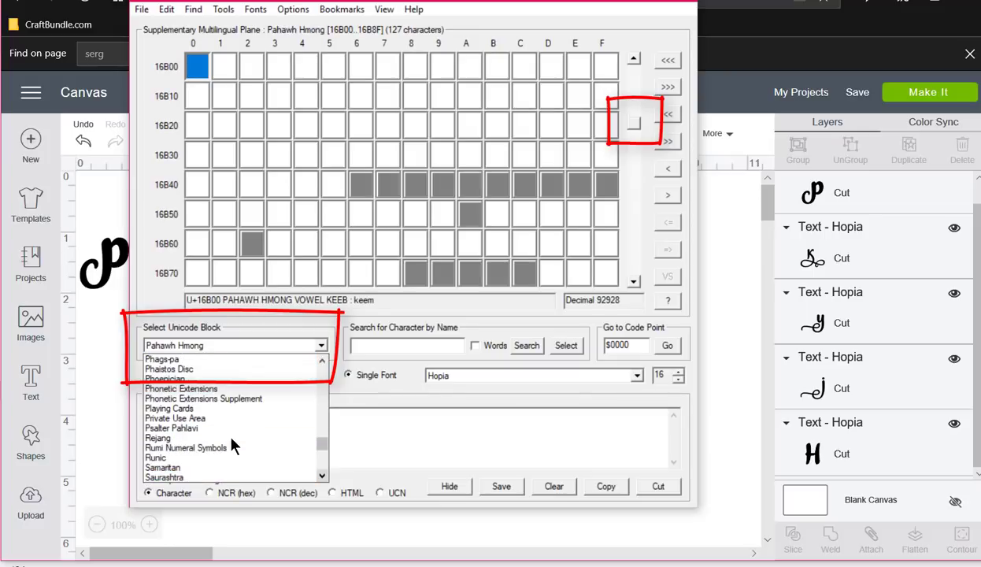
{"action": "scroll", "coordinate": [231, 440], "scroll_direction": "down", "scroll_amount": 5}
{"action": "scroll", "coordinate": [231, 439], "scroll_direction": "up", "scroll_amount": 10}
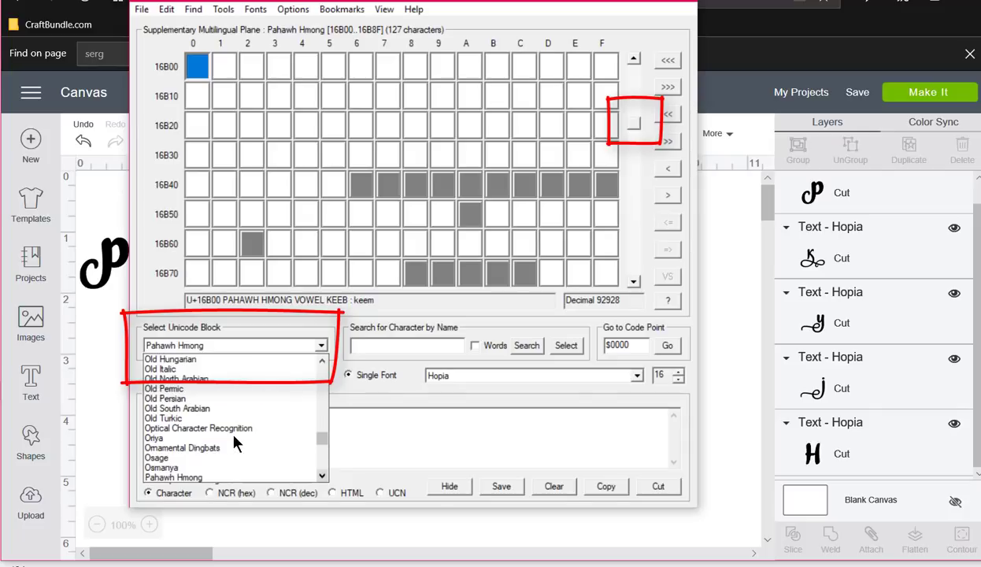
{"action": "scroll", "coordinate": [226, 422], "scroll_direction": "down", "scroll_amount": 5}
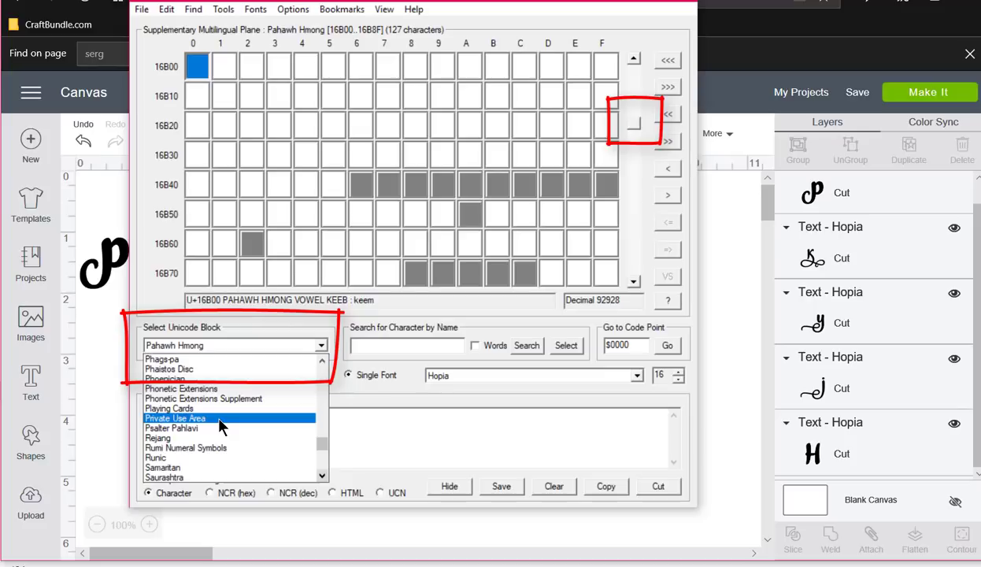
Display the Private Use Area block and scroll the chart to the E000–E080 Hopia swash rows.
{"action": "left_click", "coordinate": [220, 426]}
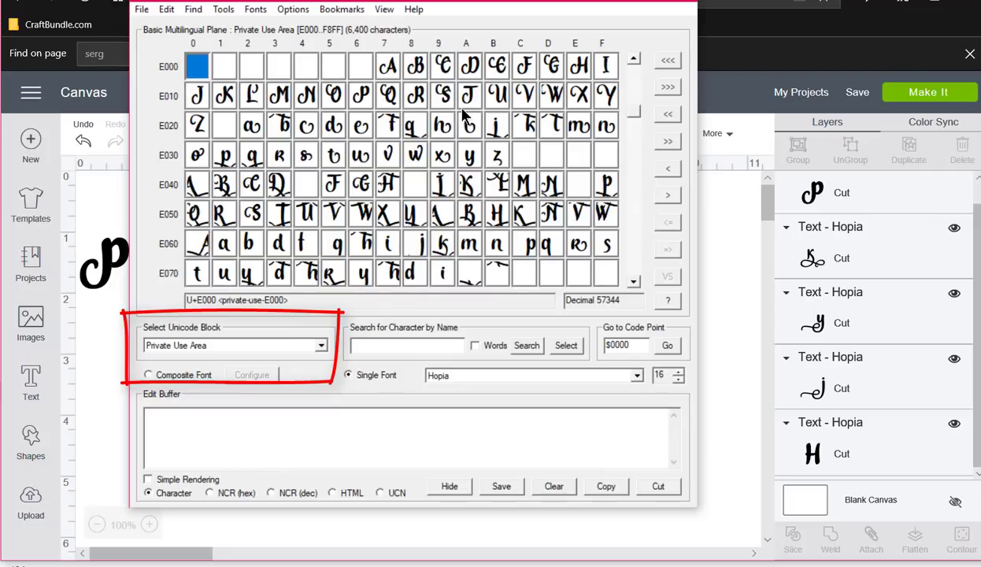
{"action": "left_click", "coordinate": [635, 61]}
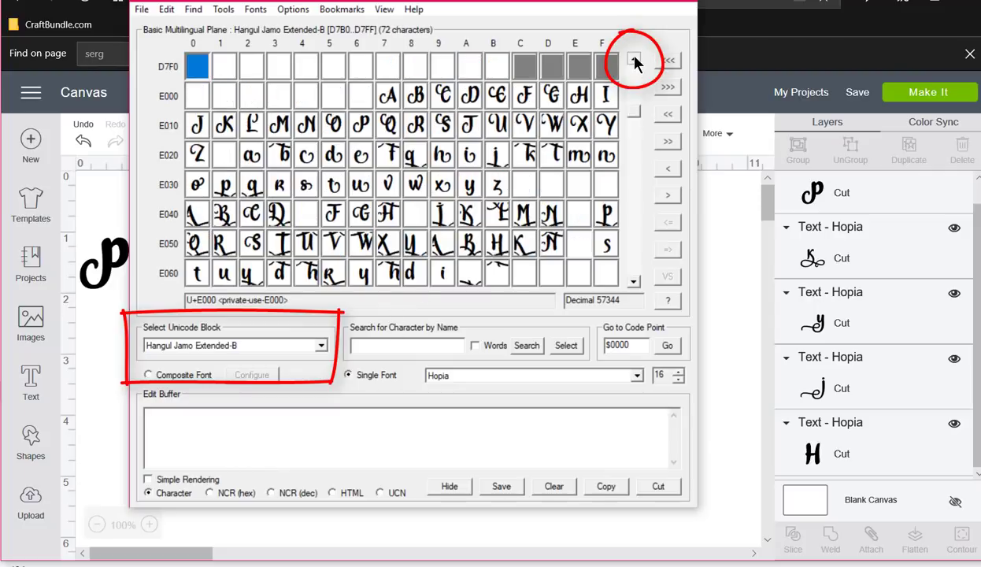
{"action": "left_click", "coordinate": [634, 61]}
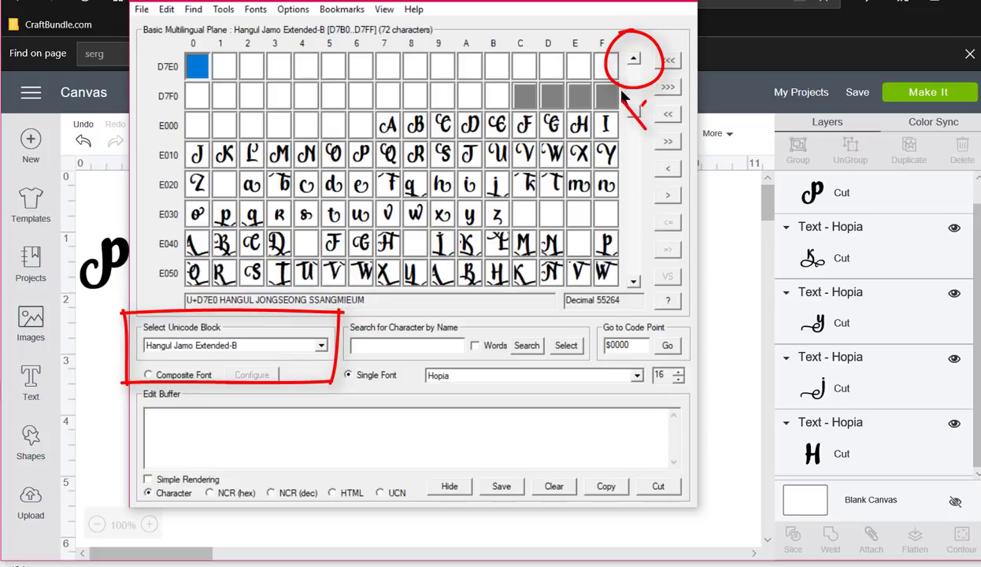
{"action": "left_click", "coordinate": [634, 281]}
{"action": "left_click", "coordinate": [634, 282]}
{"action": "left_click", "coordinate": [634, 282]}
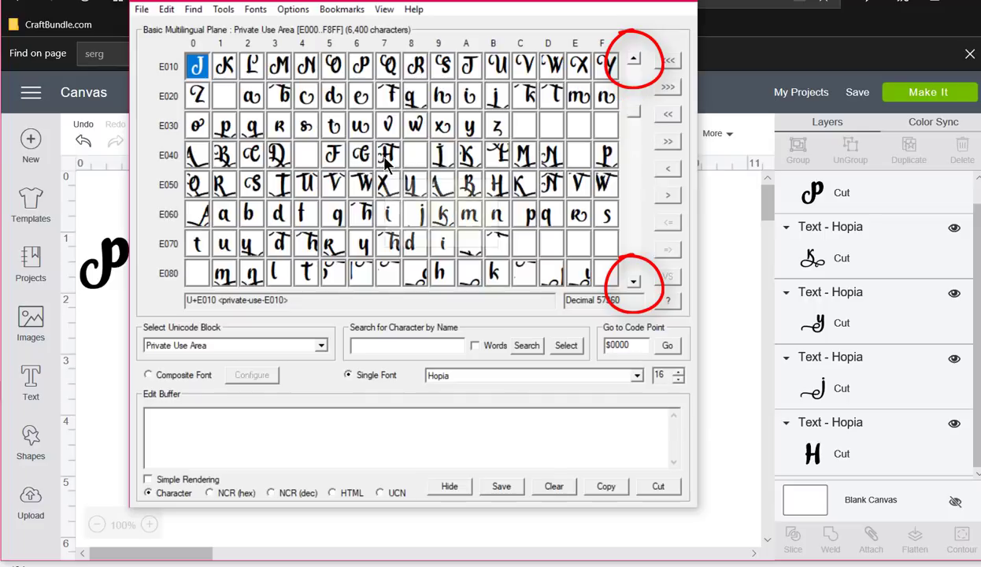
{"action": "mouse_move", "coordinate": [386, 159]}
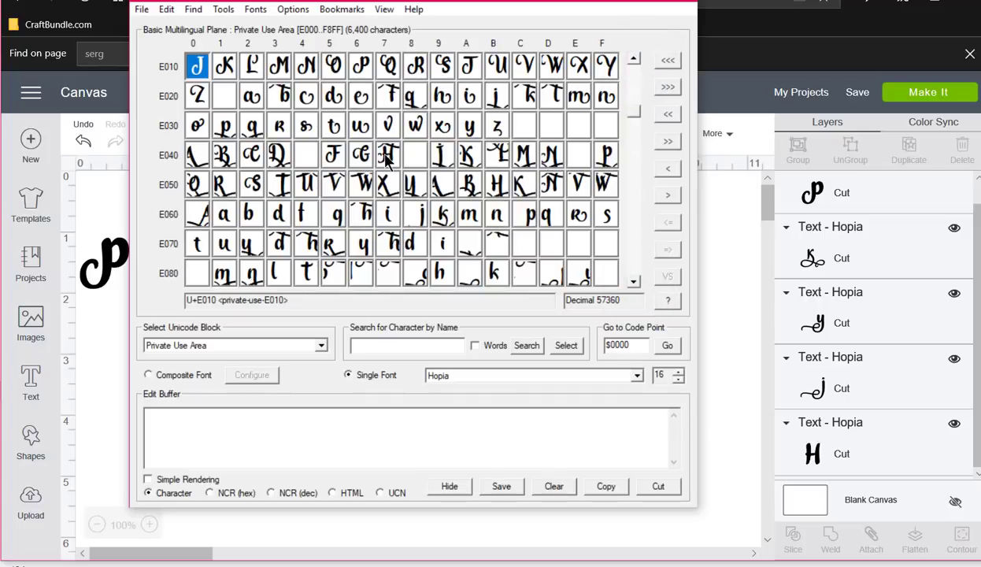
Add glyph E047 to the edit buffer, then delete it as the wrong first glyph.
{"action": "double_click", "coordinate": [386, 155]}
{"action": "scroll", "coordinate": [633, 286], "scroll_direction": "up", "scroll_amount": 1}
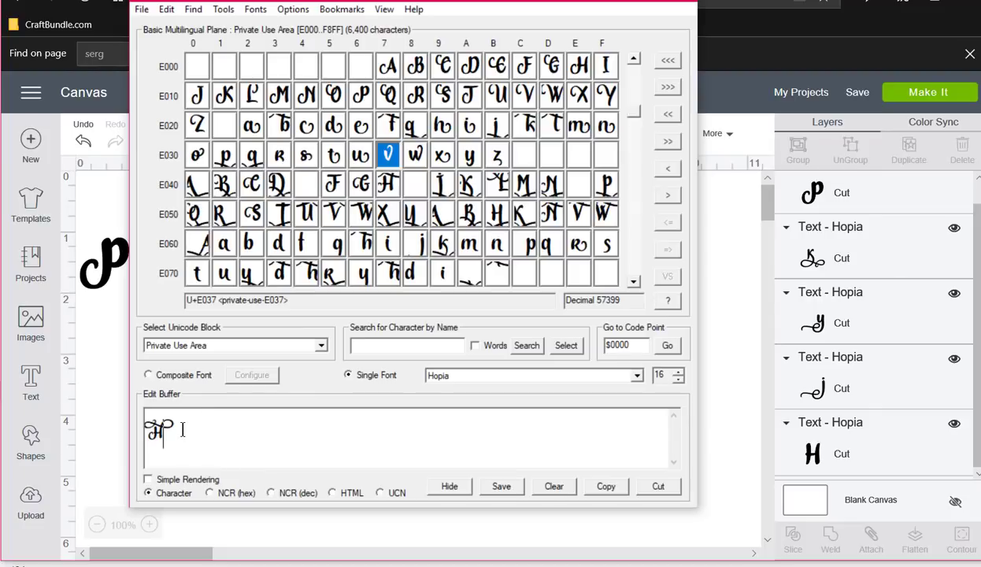
{"action": "left_click_drag", "start_coordinate": [185, 423], "coordinate": [144, 423]}
{"action": "key", "text": "BackSpace"}
Add the swirly A, alternate n and swirly e Hopia glyphs to the edit buffer.
{"action": "mouse_move", "coordinate": [202, 252]}
{"action": "double_click", "coordinate": [199, 246]}
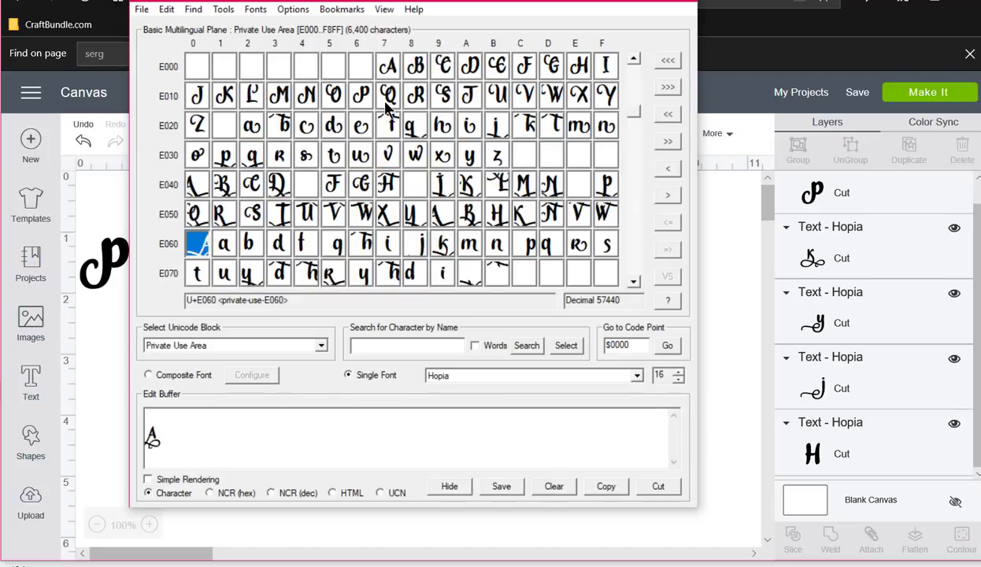
{"action": "double_click", "coordinate": [606, 127]}
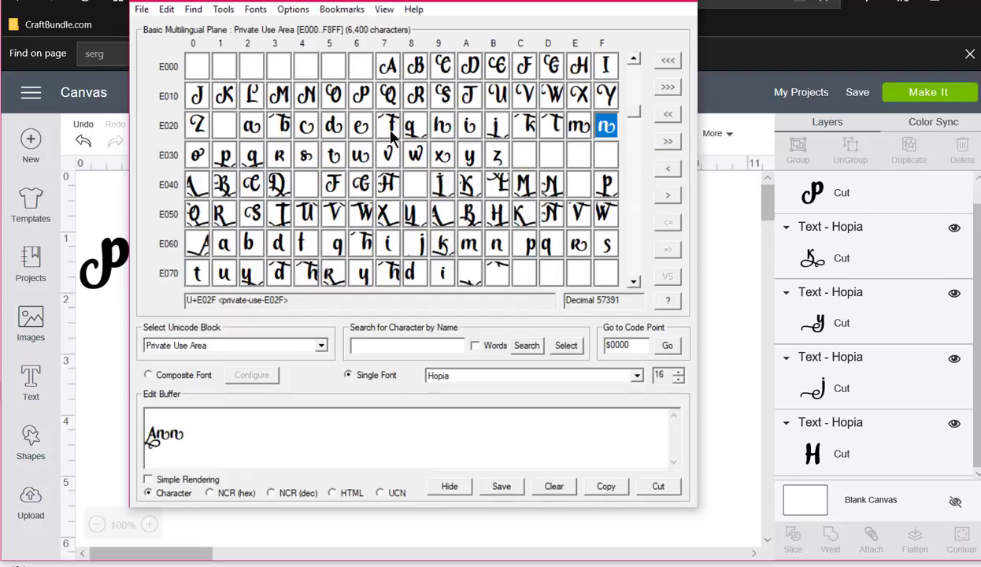
{"action": "double_click", "coordinate": [360, 129]}
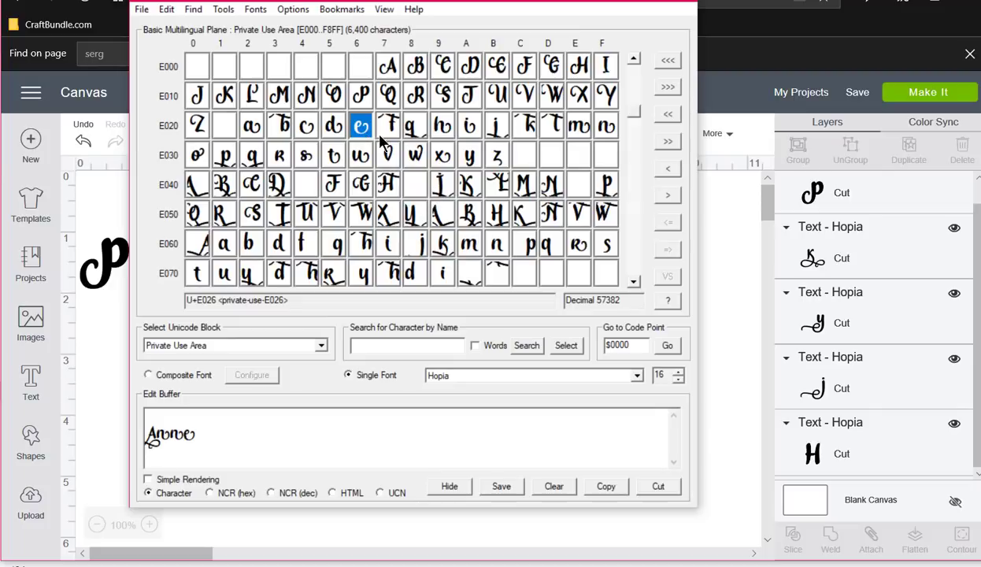
{"action": "left_click", "coordinate": [633, 281]}
{"action": "left_click", "coordinate": [633, 281]}
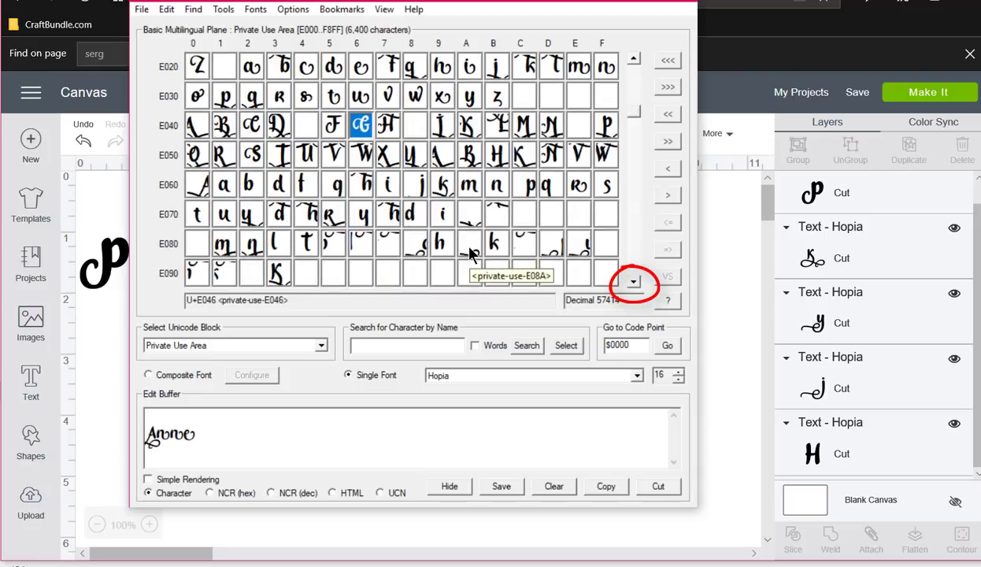
{"action": "mouse_move", "coordinate": [470, 253]}
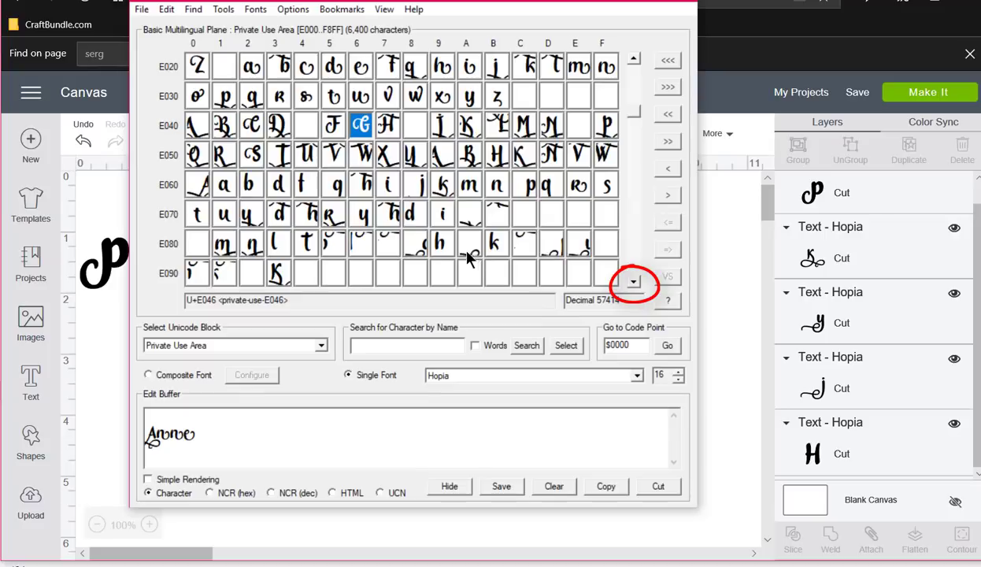
{"action": "mouse_move", "coordinate": [387, 249]}
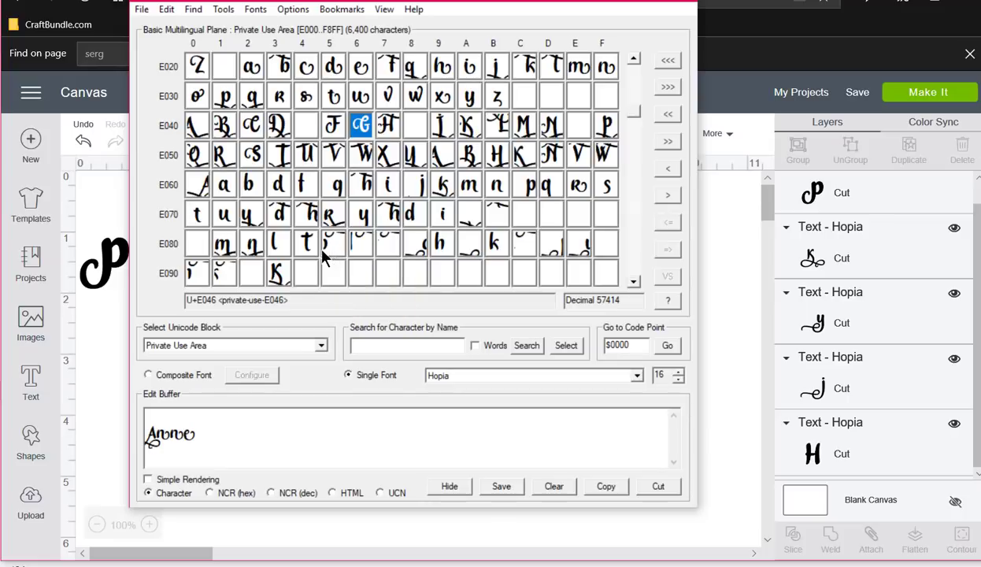
{"action": "mouse_move", "coordinate": [307, 249]}
{"action": "mouse_move", "coordinate": [358, 69]}
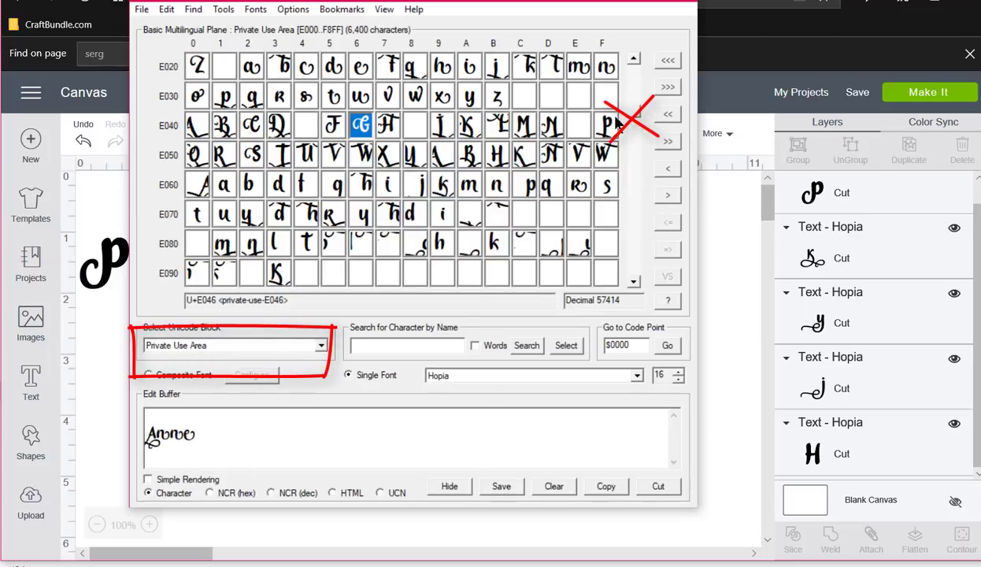
{"action": "left_click", "coordinate": [634, 61]}
{"action": "left_click", "coordinate": [634, 60]}
{"action": "left_click", "coordinate": [634, 61]}
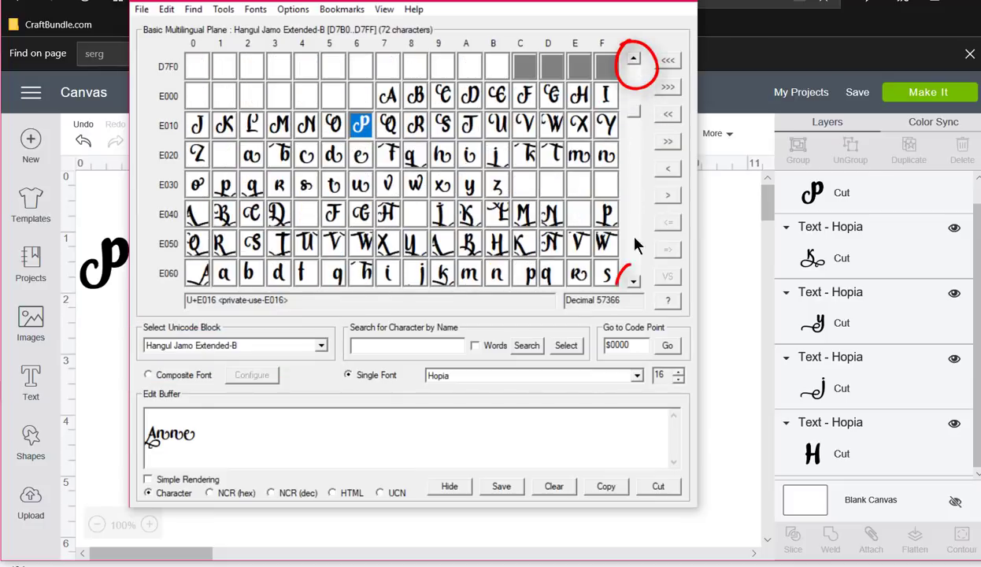
{"action": "left_click", "coordinate": [634, 282]}
{"action": "left_click", "coordinate": [634, 282]}
{"action": "left_click", "coordinate": [633, 282]}
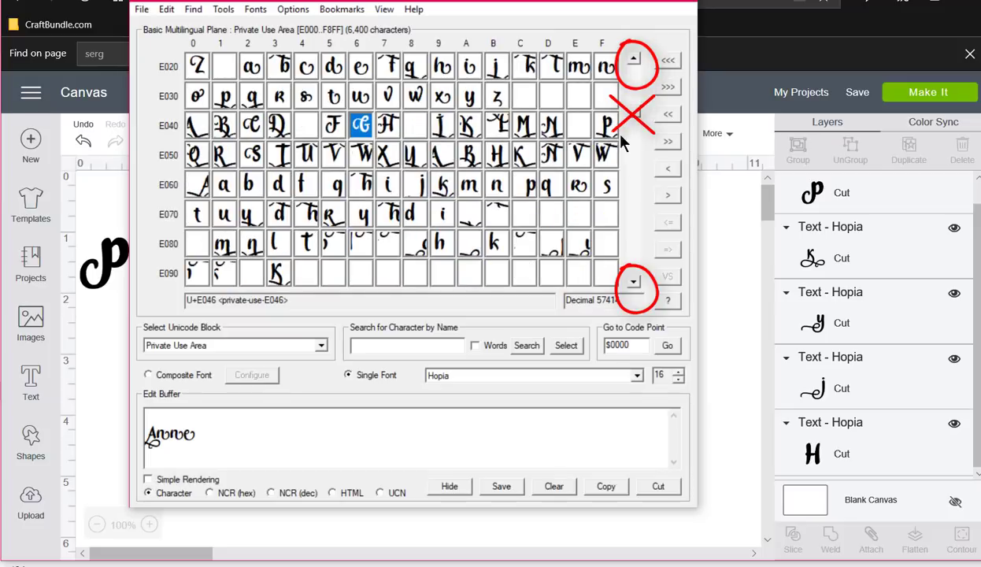
{"action": "left_click", "coordinate": [633, 61]}
{"action": "left_click", "coordinate": [634, 60]}
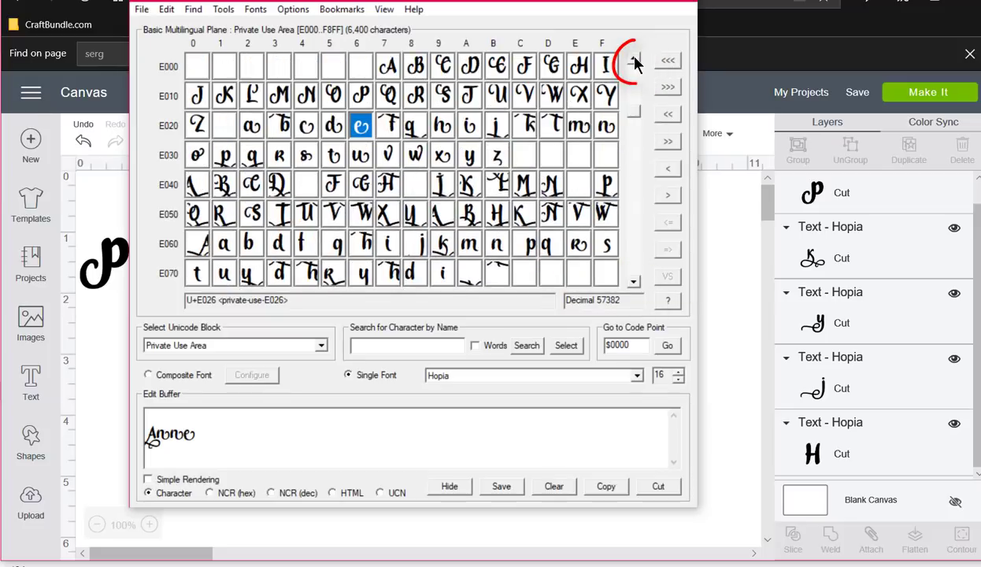
{"action": "left_click", "coordinate": [634, 61]}
{"action": "left_click", "coordinate": [634, 281]}
{"action": "left_click", "coordinate": [634, 282]}
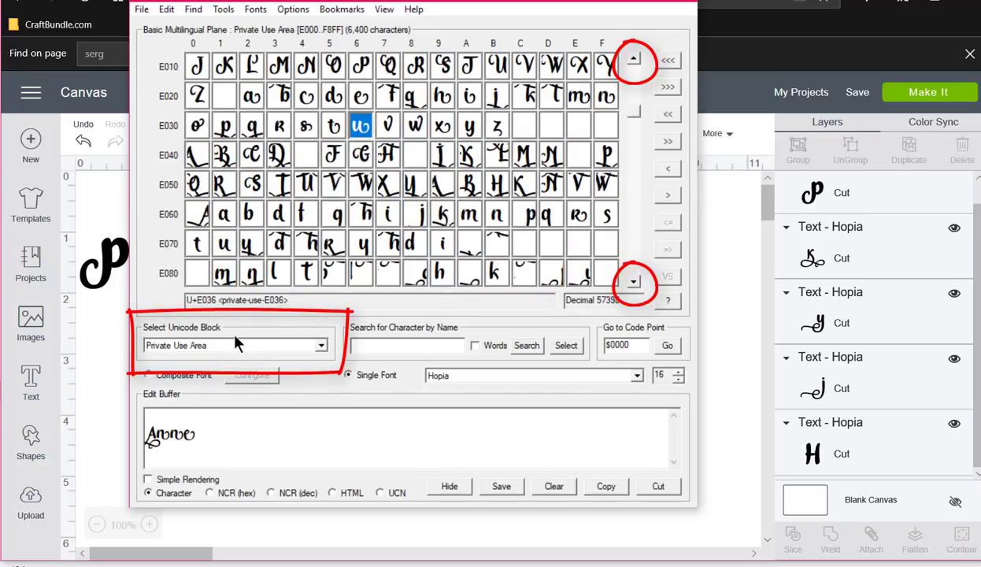
{"action": "left_click", "coordinate": [634, 282]}
{"action": "left_click", "coordinate": [635, 282]}
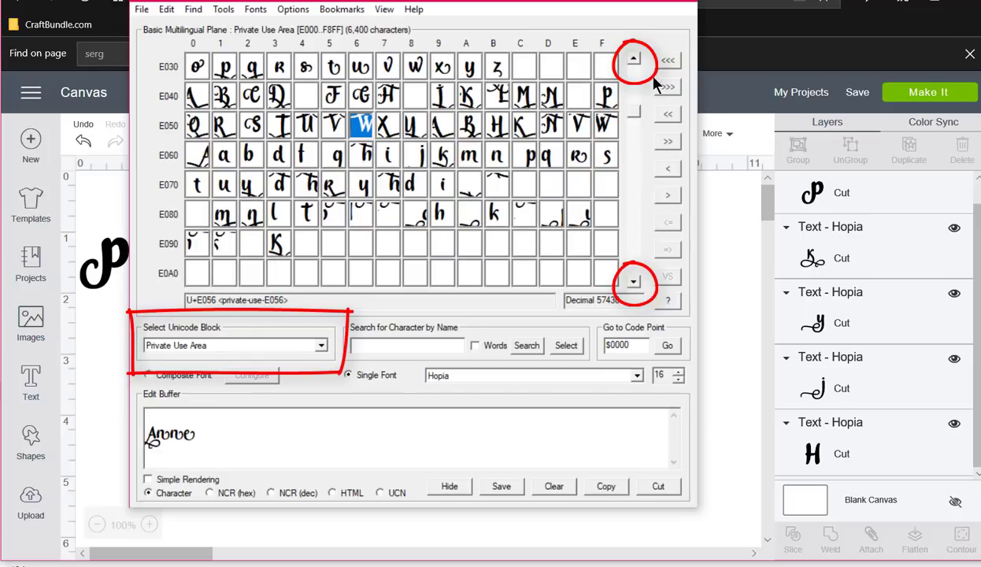
{"action": "left_click", "coordinate": [634, 61]}
{"action": "left_click", "coordinate": [635, 61]}
{"action": "left_click", "coordinate": [634, 61]}
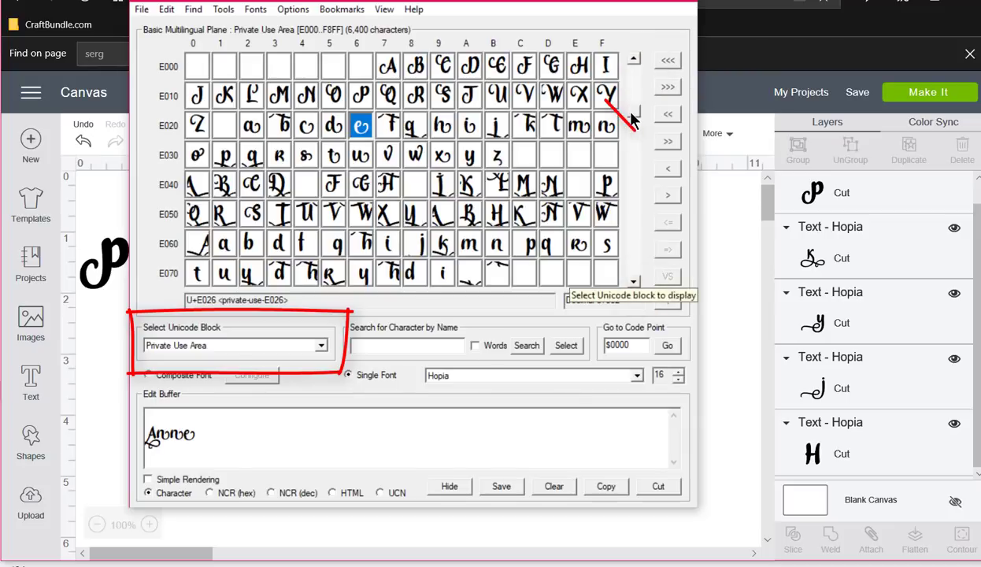
Select empty cell EADC, then switch the chart back to the Private Use Area block in Hopia.
{"action": "left_click_drag", "start_coordinate": [634, 117], "coordinate": [636, 120]}
{"action": "left_click", "coordinate": [523, 212]}
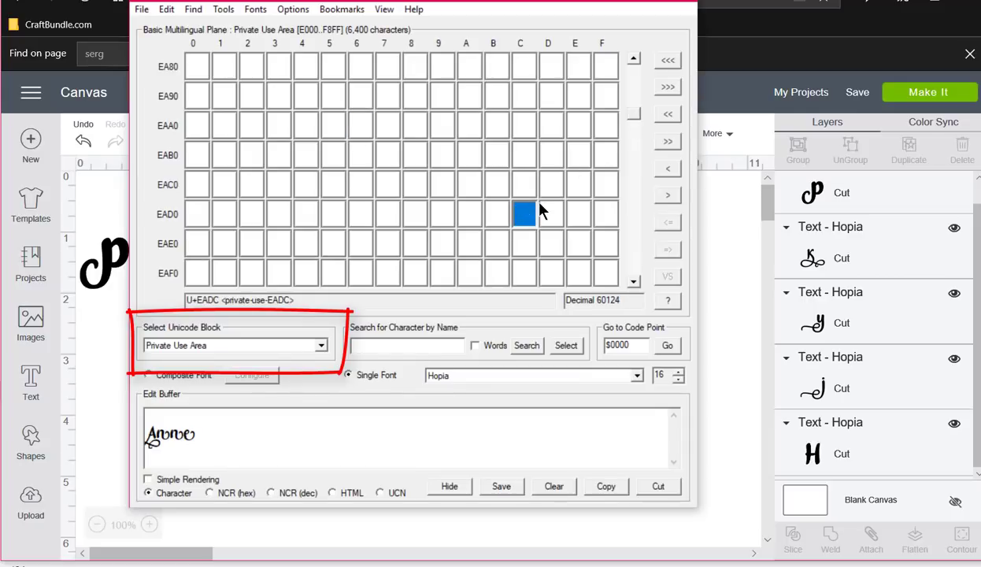
{"action": "scroll", "coordinate": [630, 69], "scroll_direction": "up", "scroll_amount": 3}
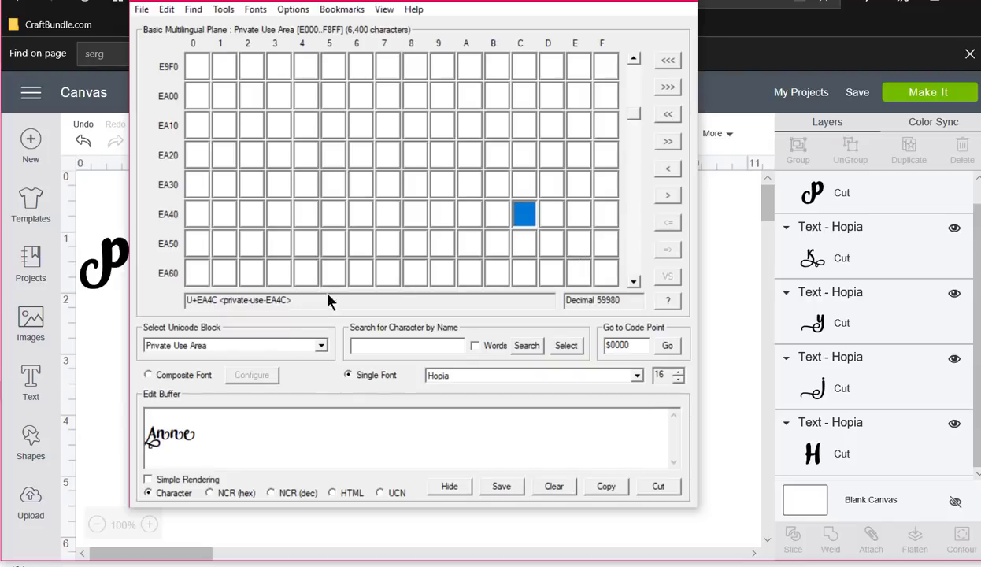
{"action": "left_click", "coordinate": [228, 346]}
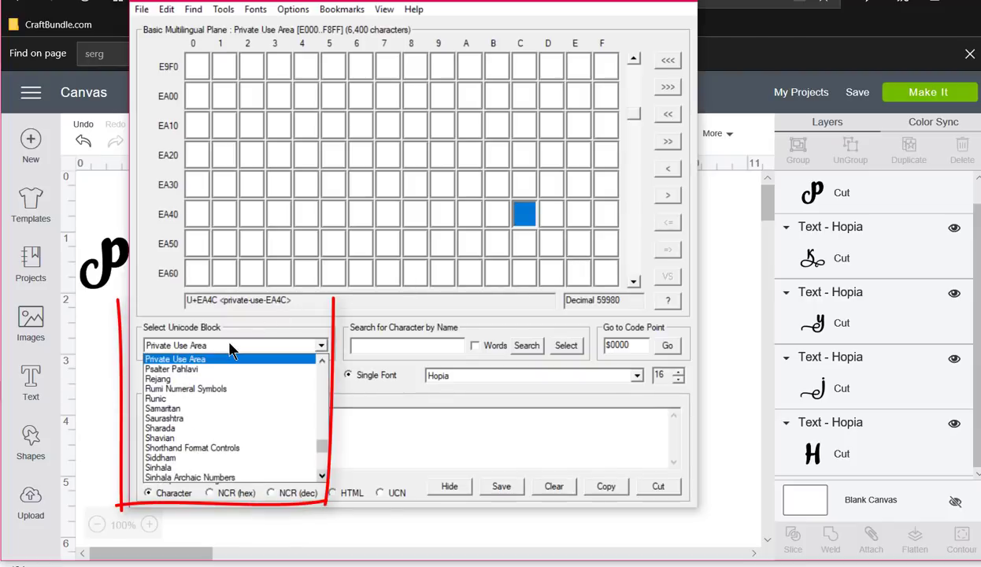
{"action": "scroll", "coordinate": [231, 350], "scroll_direction": "up", "scroll_amount": 9}
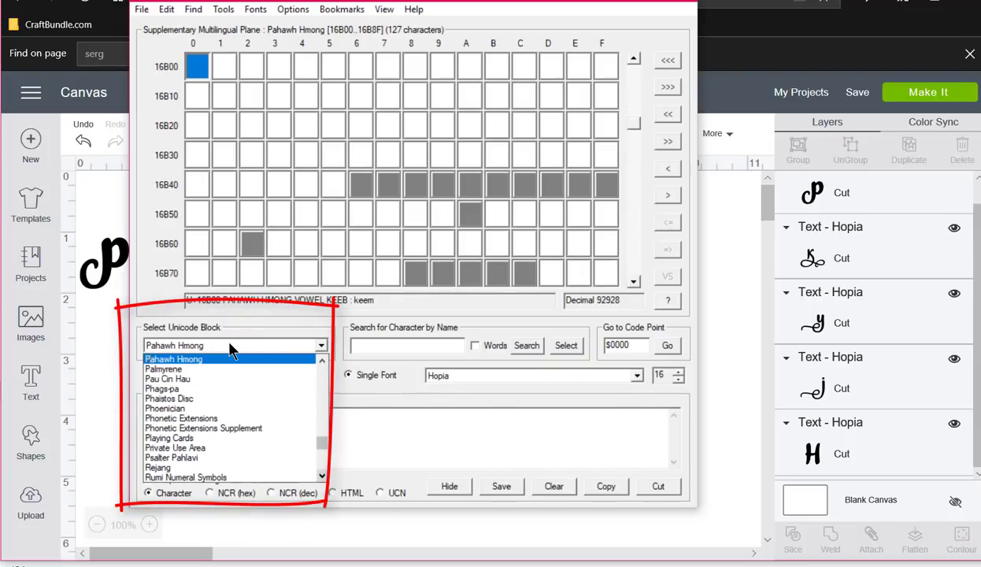
{"action": "left_click", "coordinate": [235, 447]}
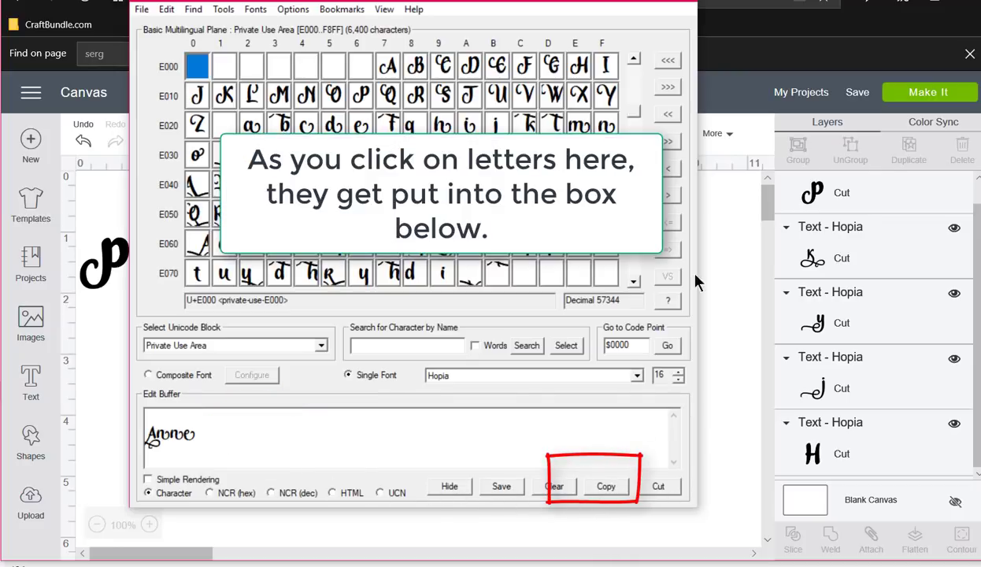
Paste the Anne glyphs into a new Santa's Workshop text box, then delete the diamond-filled result.
{"action": "left_click", "coordinate": [611, 4]}
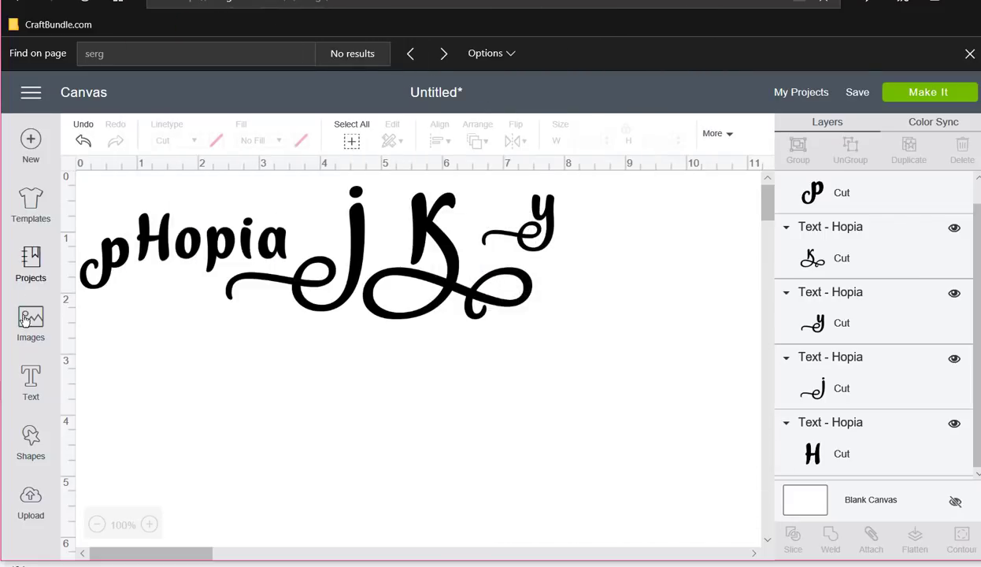
{"action": "left_click", "coordinate": [31, 371]}
{"action": "left_click", "coordinate": [165, 186]}
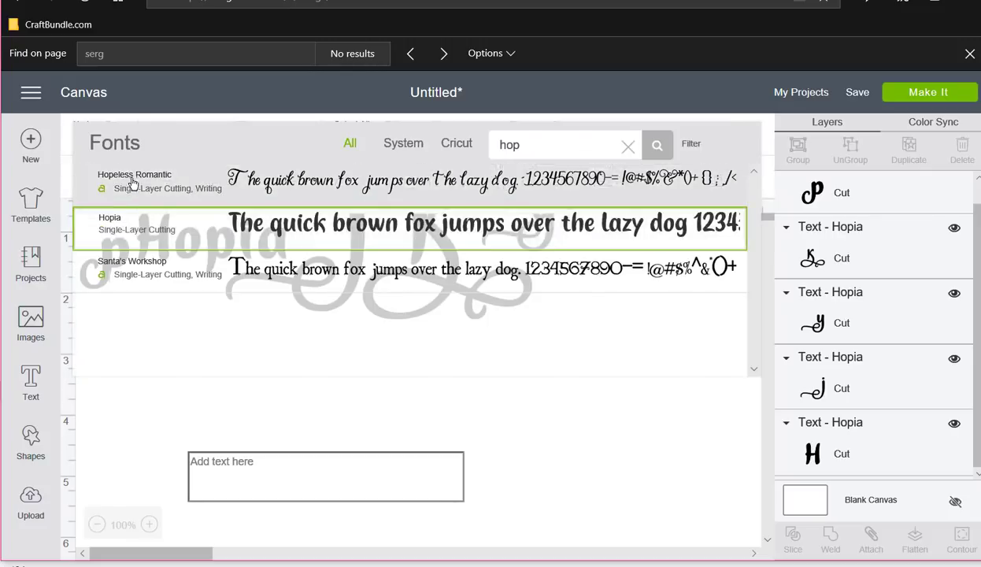
{"action": "left_click", "coordinate": [156, 429]}
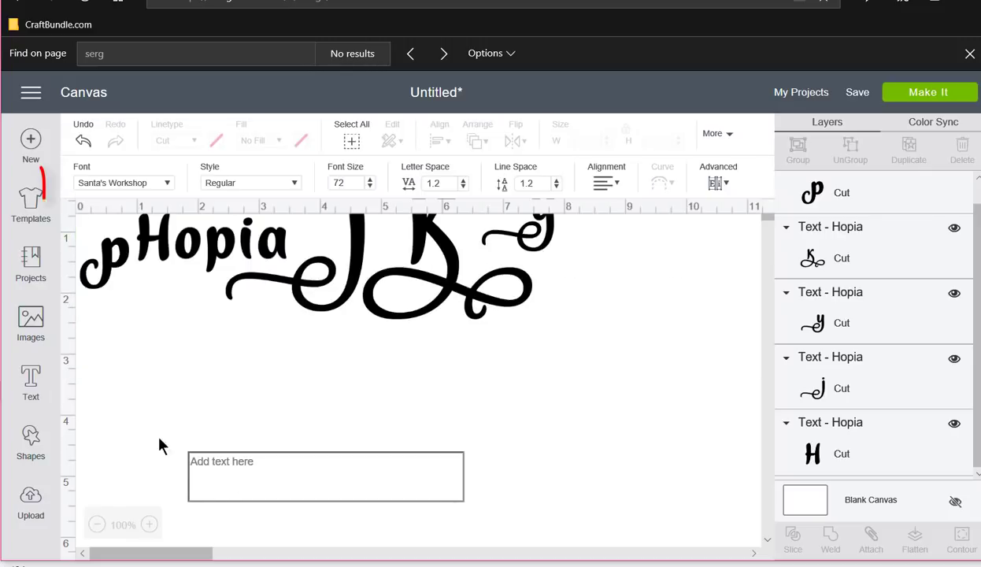
{"action": "right_click", "coordinate": [234, 471]}
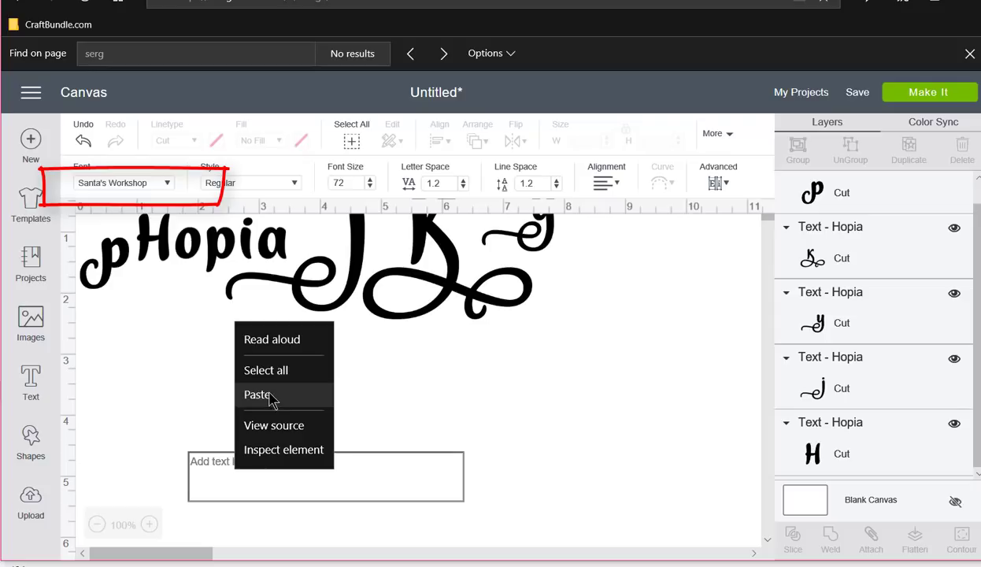
{"action": "left_click", "coordinate": [256, 393]}
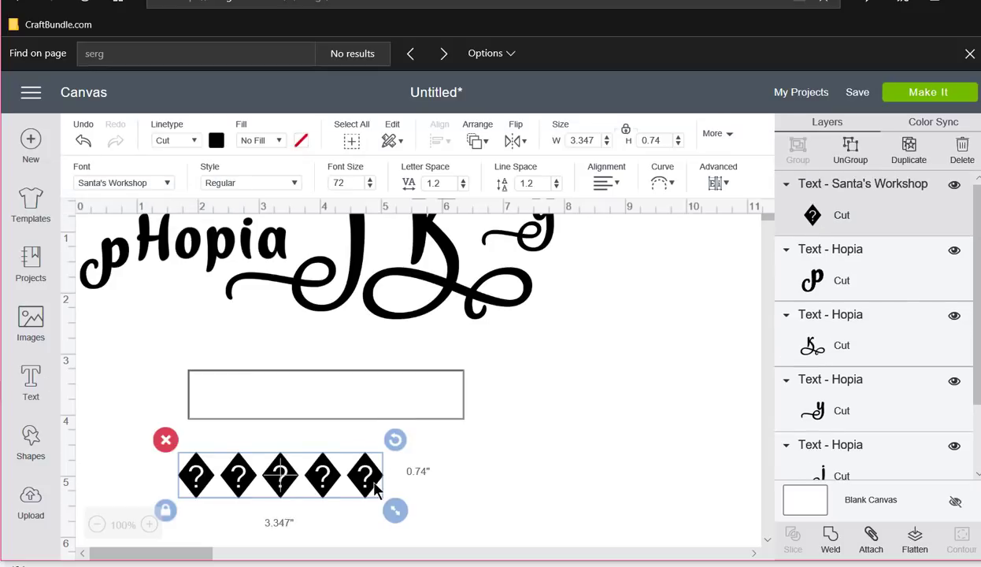
{"action": "left_click", "coordinate": [165, 440]}
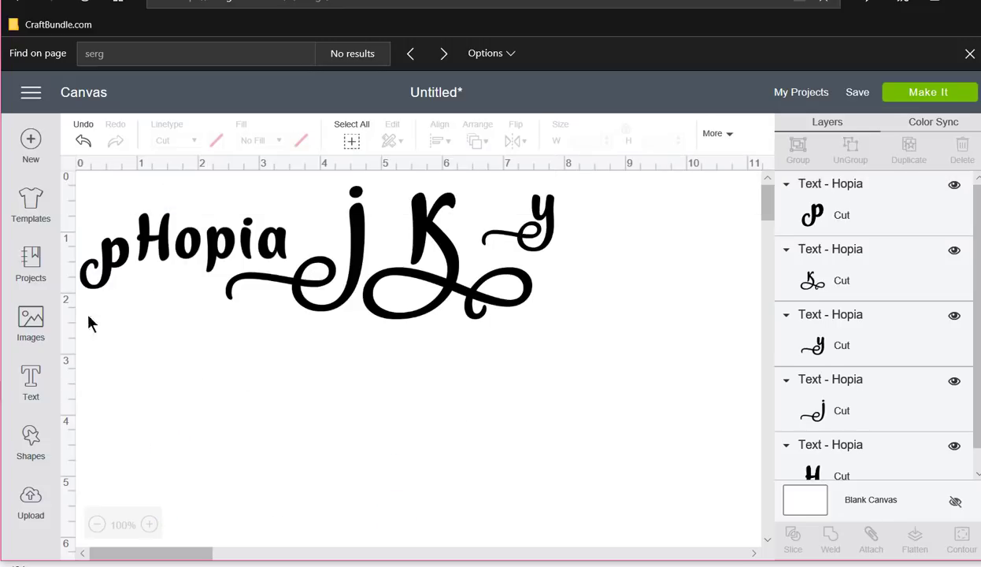
Add a text box set to Hopia and paste the copied Anne swash glyphs into it.
{"action": "left_click", "coordinate": [32, 382]}
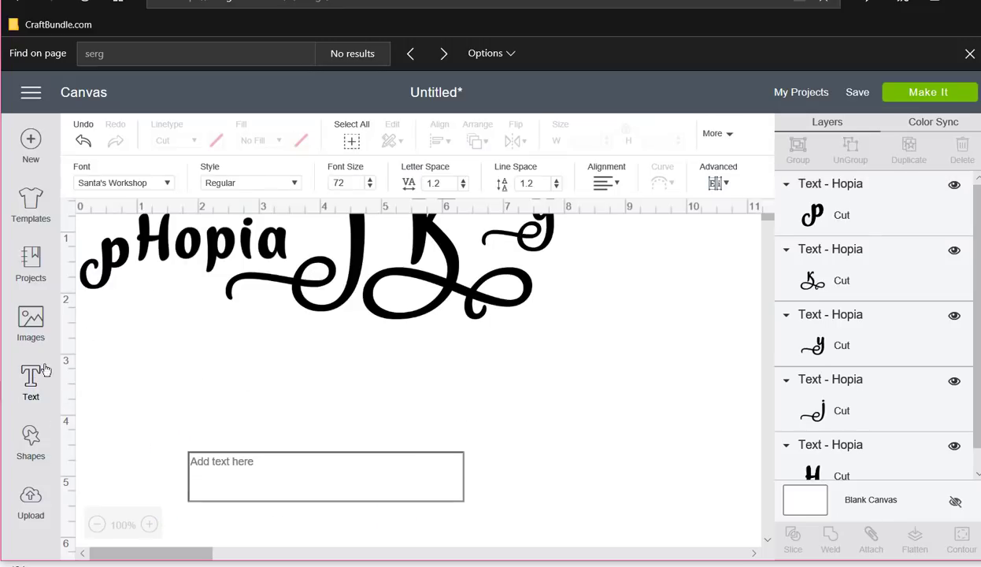
{"action": "left_click", "coordinate": [167, 183]}
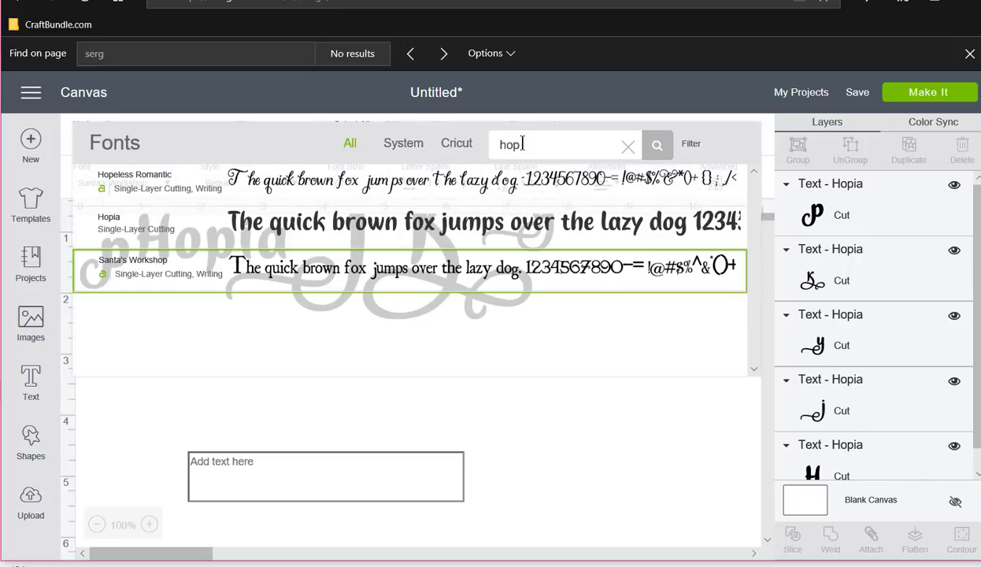
{"action": "left_click", "coordinate": [452, 227]}
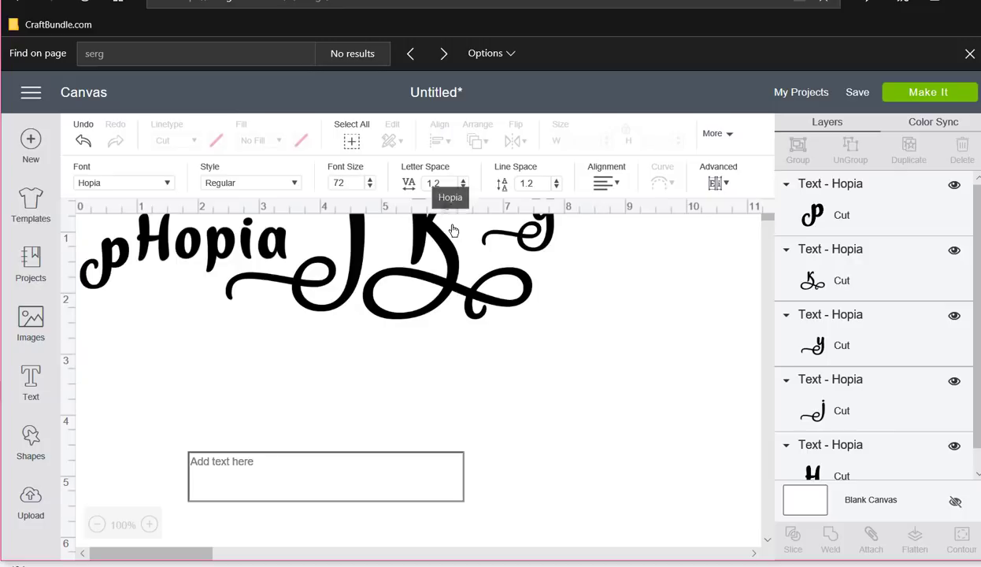
{"action": "right_click", "coordinate": [218, 470]}
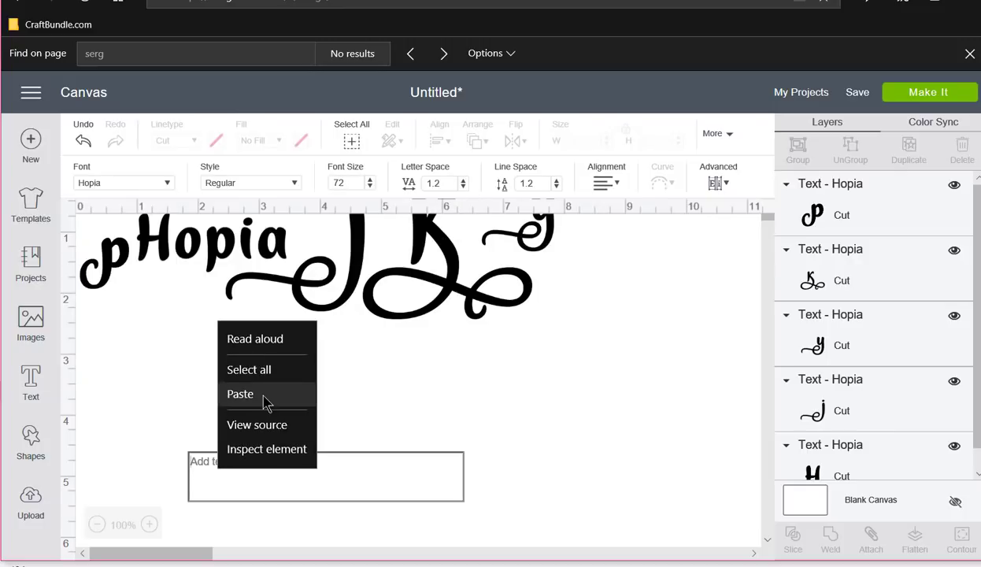
{"action": "left_click", "coordinate": [276, 403]}
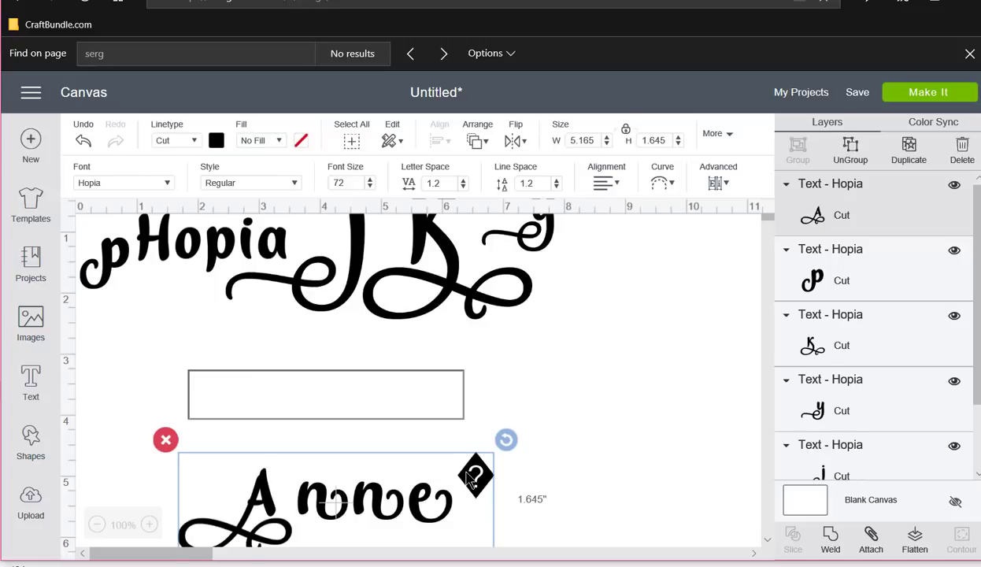
{"action": "left_click", "coordinate": [504, 484]}
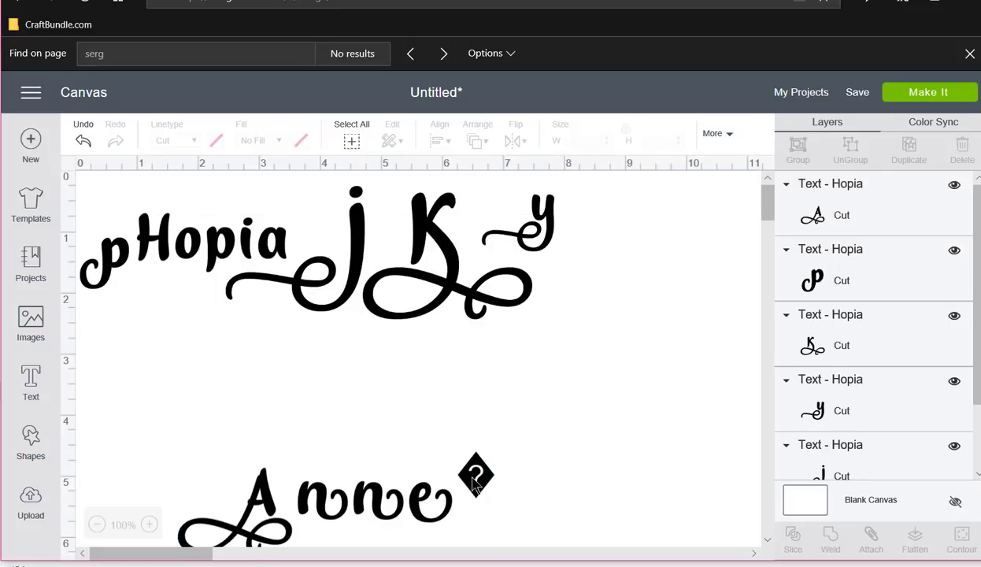
Delete the stray diamond glyph after Anne, undoing an accidental delete of the text.
{"action": "left_click", "coordinate": [475, 482]}
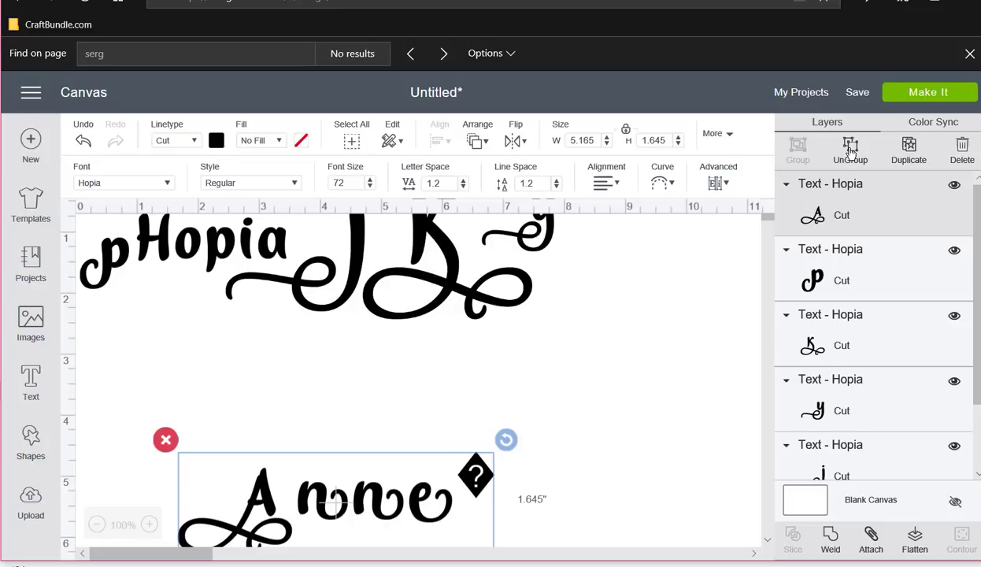
{"action": "key", "text": "Delete"}
{"action": "key", "text": "ctrl+z"}
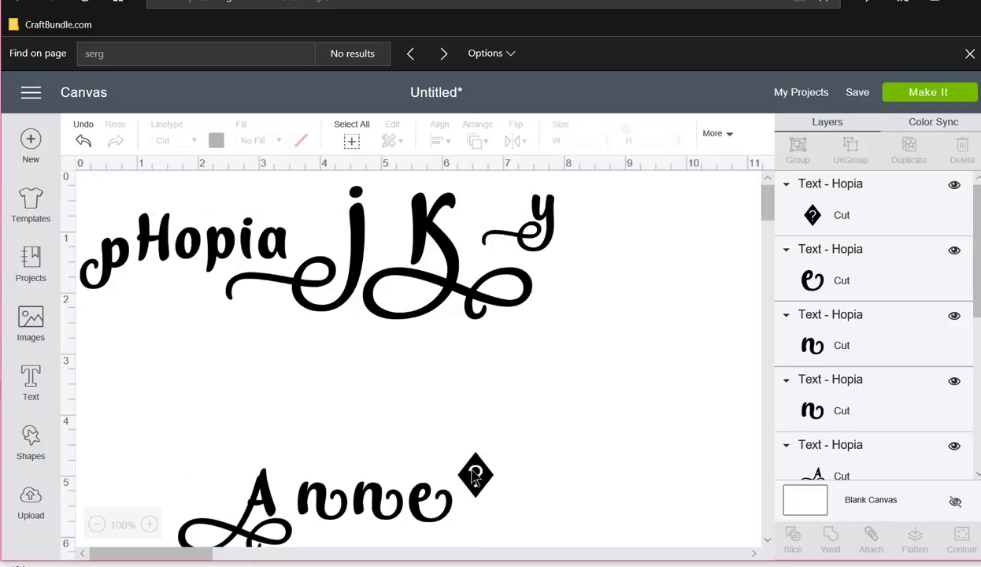
{"action": "left_click", "coordinate": [476, 475]}
{"action": "key", "text": "Delete"}
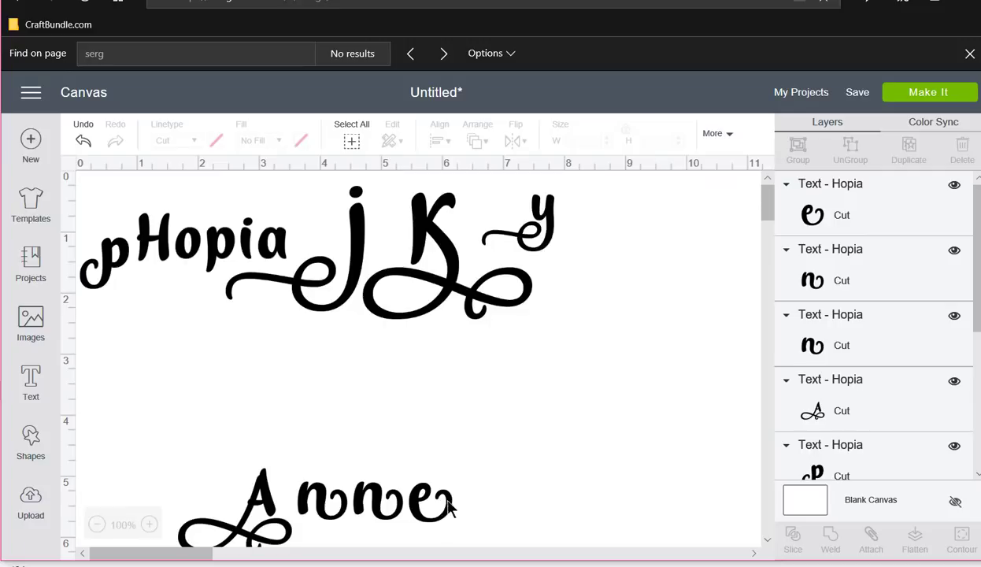
Slide the first n and the e left so the letters close up against the A.
{"action": "scroll", "coordinate": [488, 488], "scroll_direction": "down", "scroll_amount": 4}
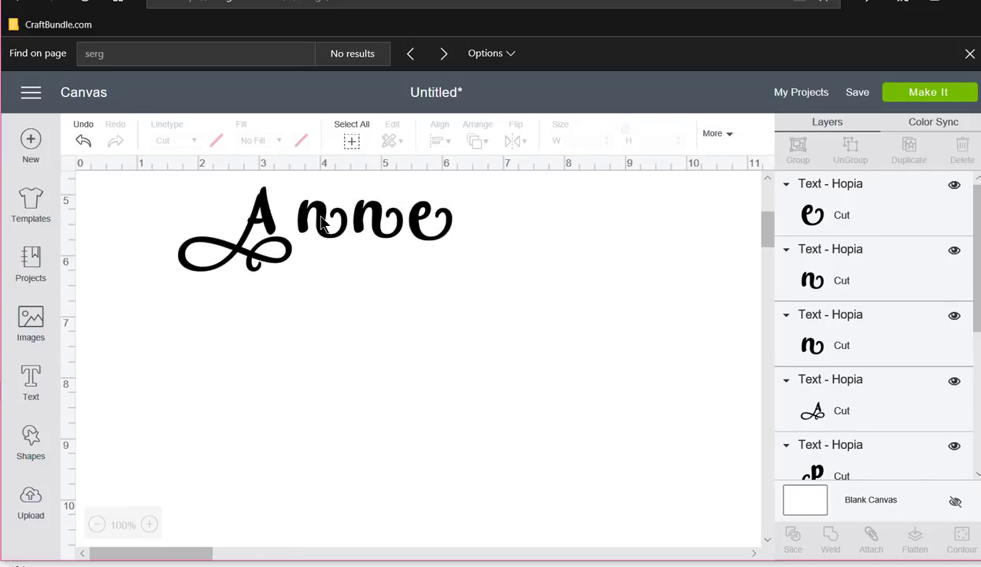
{"action": "left_click_drag", "start_coordinate": [328, 221], "coordinate": [332, 245]}
{"action": "left_click", "coordinate": [394, 248]}
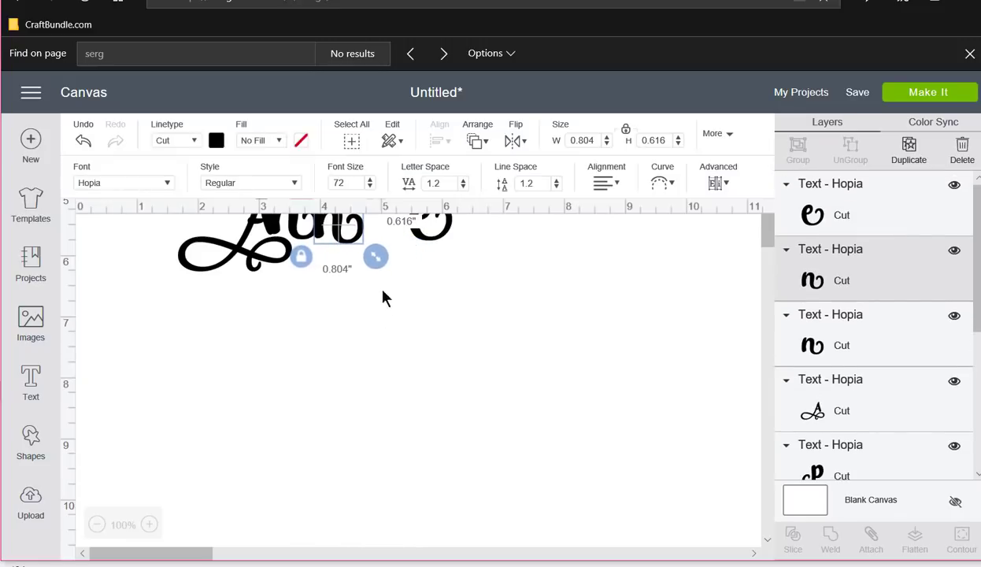
{"action": "left_click", "coordinate": [383, 298]}
{"action": "left_click_drag", "start_coordinate": [421, 240], "coordinate": [371, 240]}
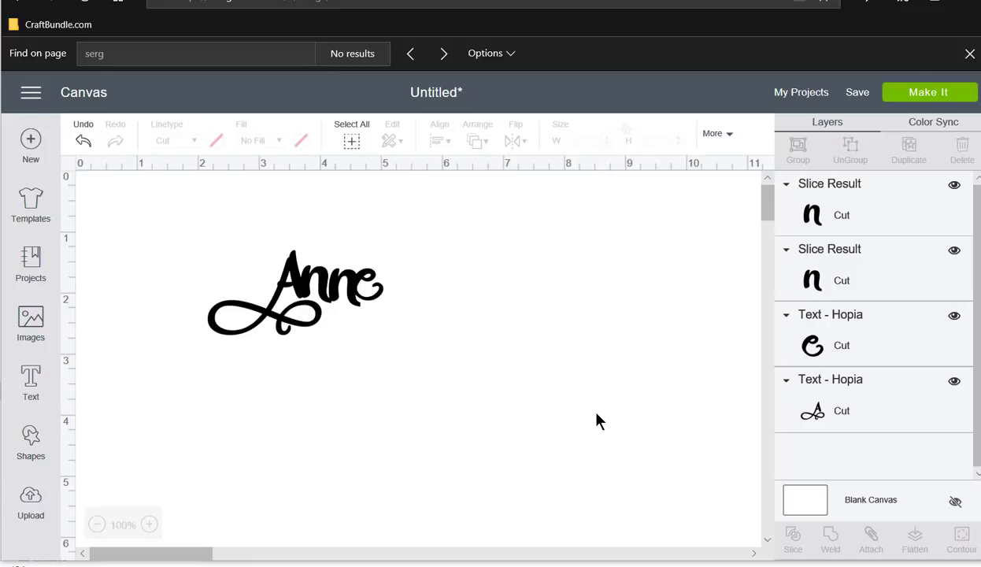
Preview Anne on the cutting mat, return to the canvas, and box-select all its pieces.
{"action": "left_click", "coordinate": [914, 99]}
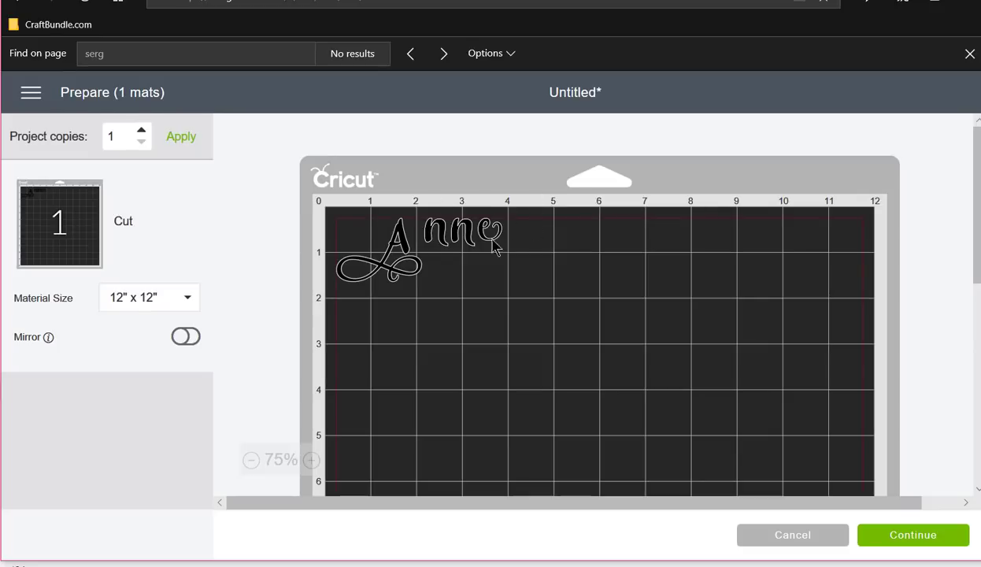
{"action": "left_click", "coordinate": [790, 535]}
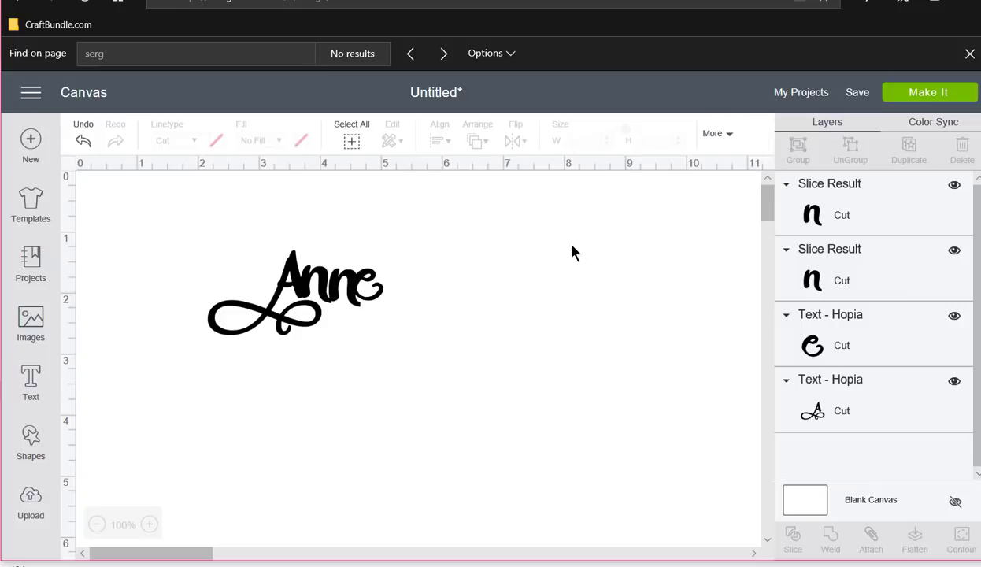
{"action": "left_click_drag", "start_coordinate": [438, 339], "coordinate": [179, 226]}
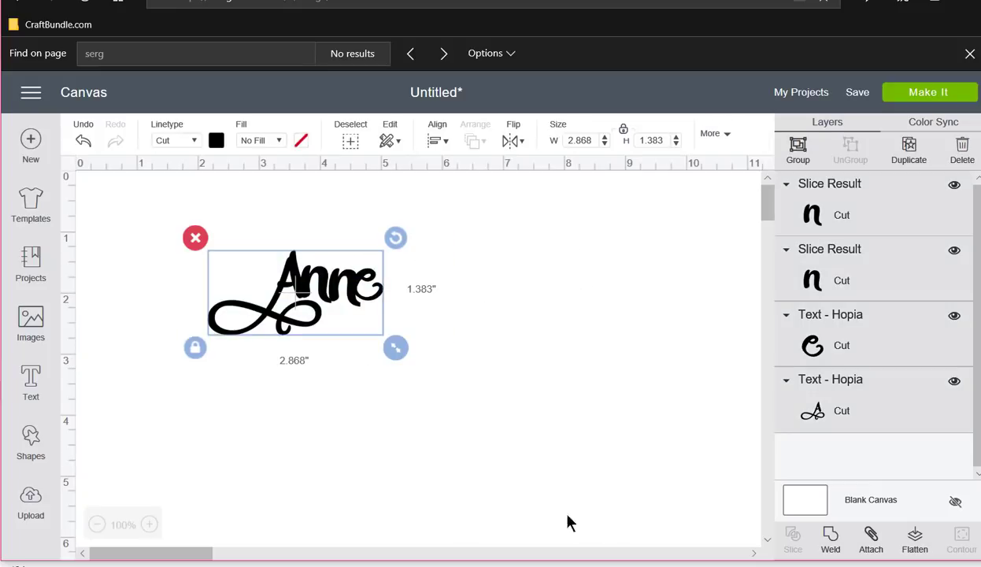
Weld the Anne pieces into one layer, inspect it on the mat at 200%, then return.
{"action": "left_click", "coordinate": [831, 538]}
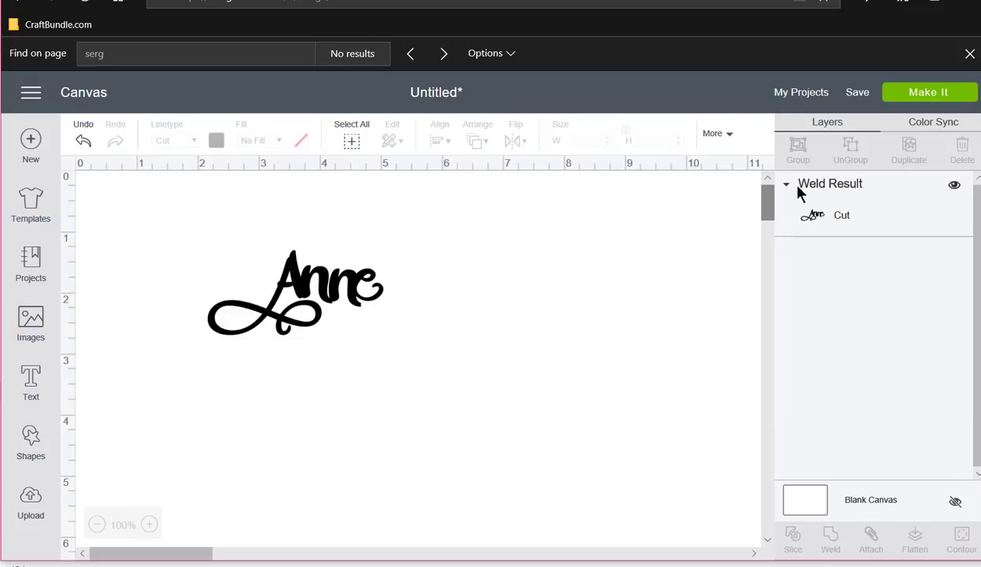
{"action": "left_click", "coordinate": [925, 94]}
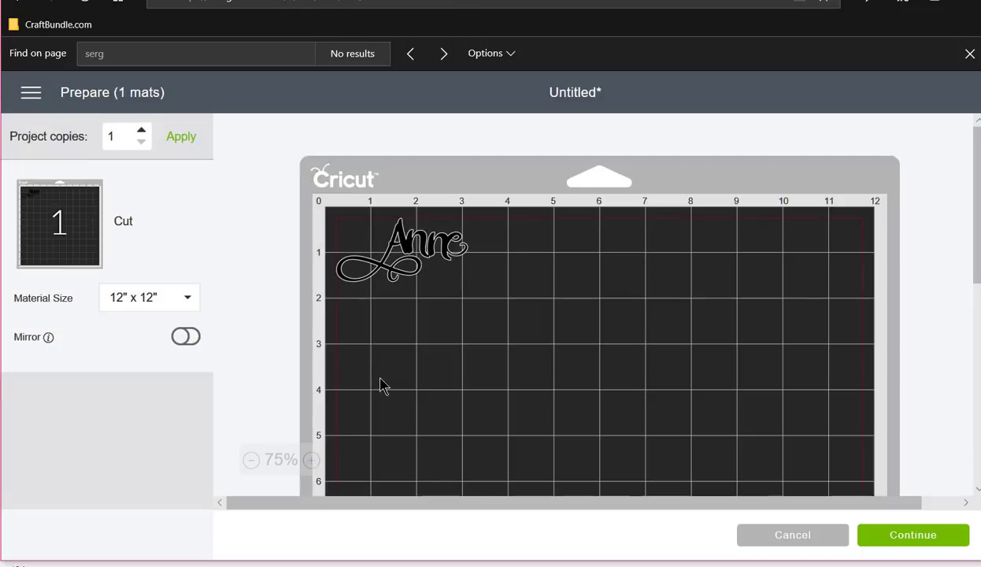
{"action": "left_click", "coordinate": [311, 459]}
{"action": "left_click", "coordinate": [311, 460]}
{"action": "left_click", "coordinate": [315, 463]}
{"action": "left_click", "coordinate": [315, 463]}
{"action": "left_click", "coordinate": [320, 459]}
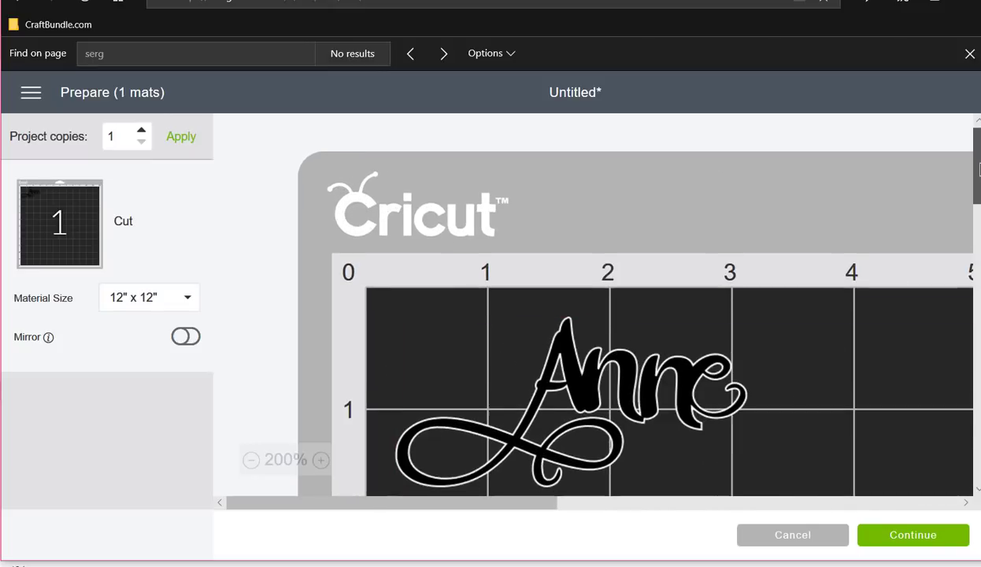
{"action": "scroll", "coordinate": [797, 260], "scroll_direction": "down", "scroll_amount": 3}
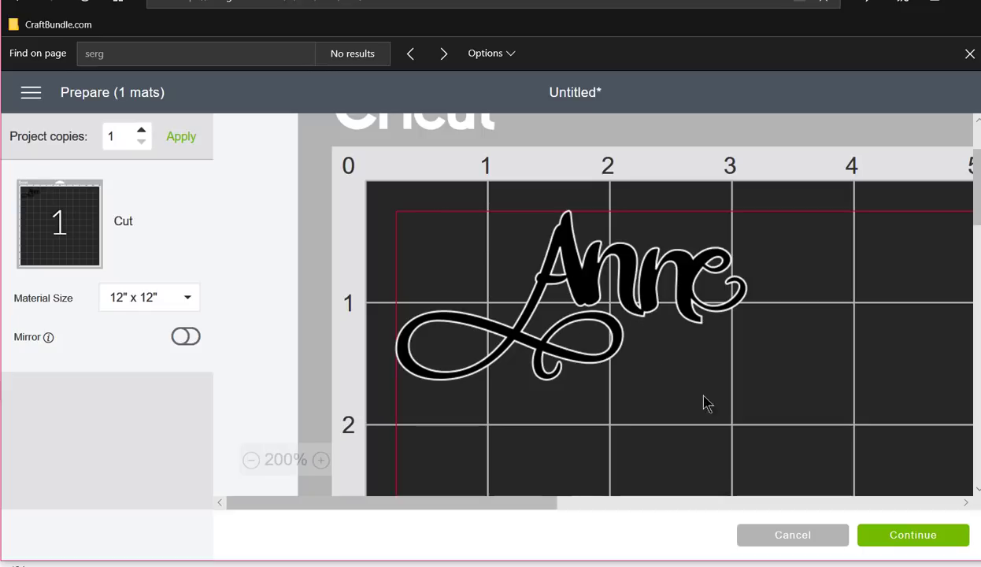
{"action": "left_click", "coordinate": [819, 537]}
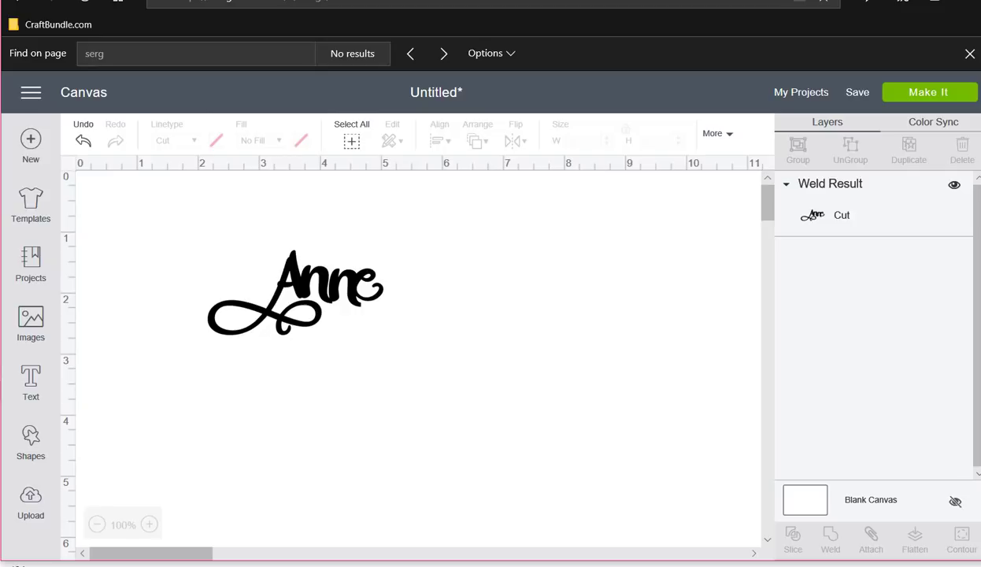
Bring BabelMap with Hopia's Private Use Area glyphs back in front of the Cricut canvas.
{"action": "key", "text": "alt+Tab"}
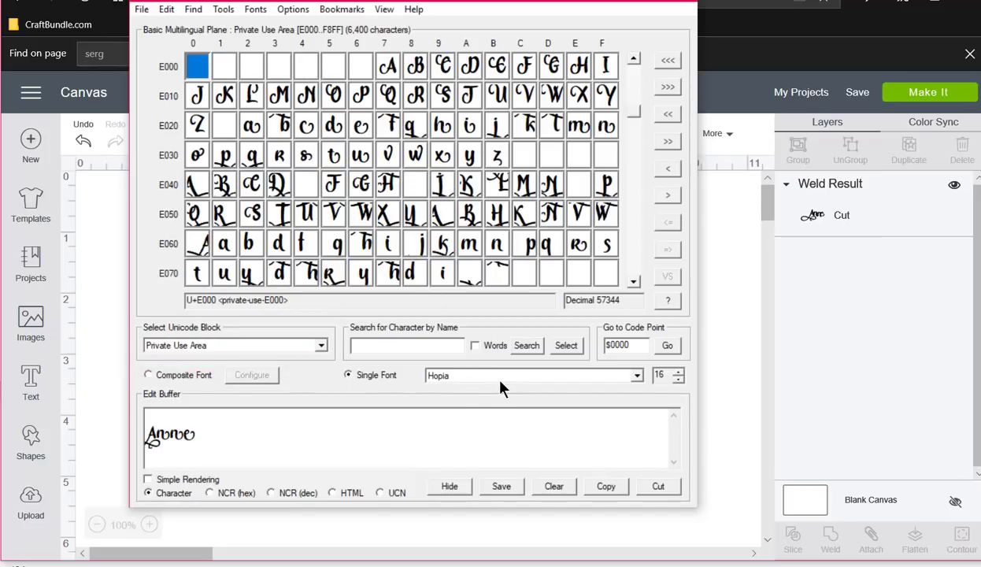
Switch BabelMap's displayed font from Hopia to Samantha Italic.
{"action": "left_click", "coordinate": [529, 375]}
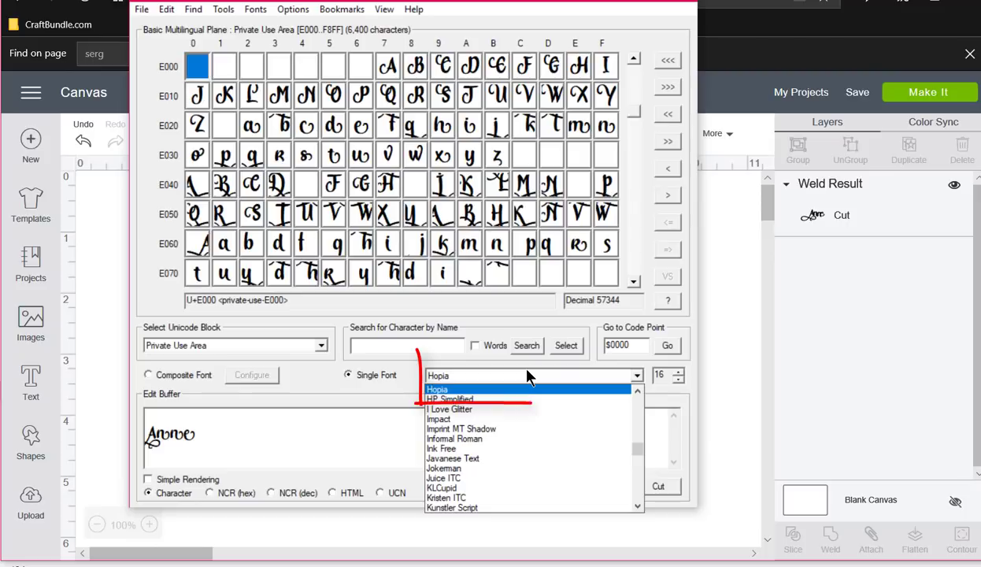
{"action": "key", "text": "s"}
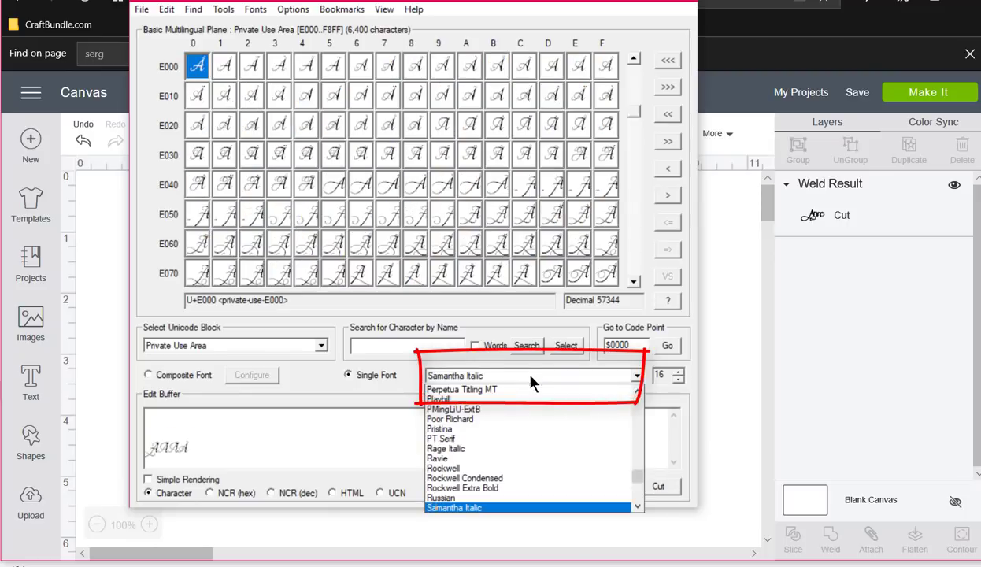
{"action": "left_click", "coordinate": [531, 379]}
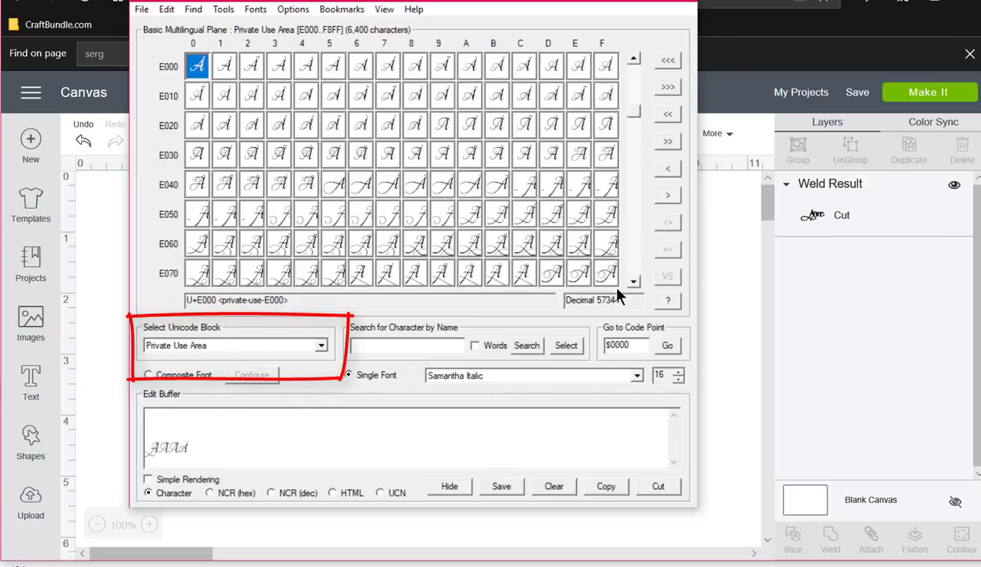
Scroll through Samantha Italic's Private Use Area swash glyphs in the grid.
{"action": "scroll", "coordinate": [634, 284], "scroll_direction": "down", "scroll_amount": 7}
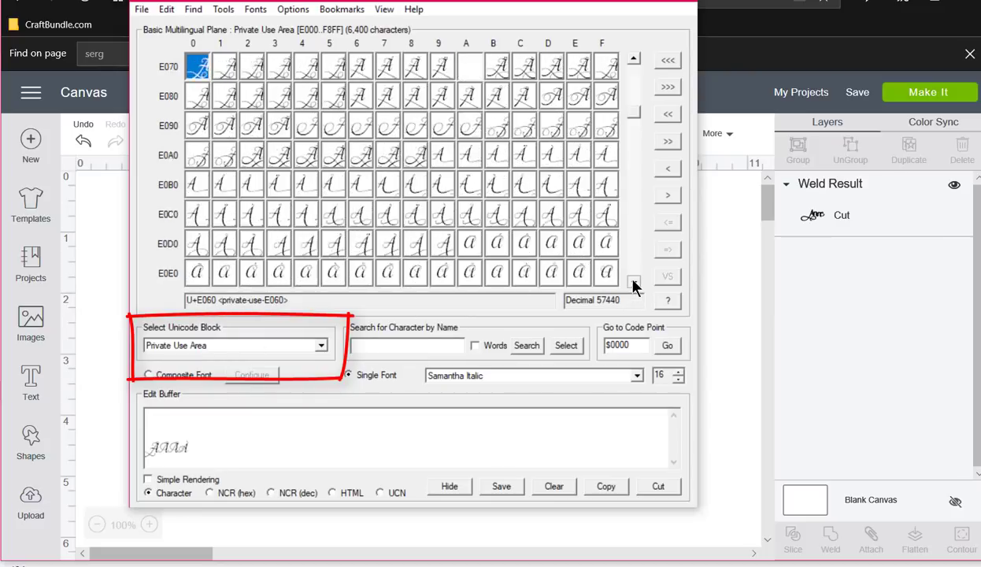
{"action": "scroll", "coordinate": [634, 286], "scroll_direction": "down", "scroll_amount": 10}
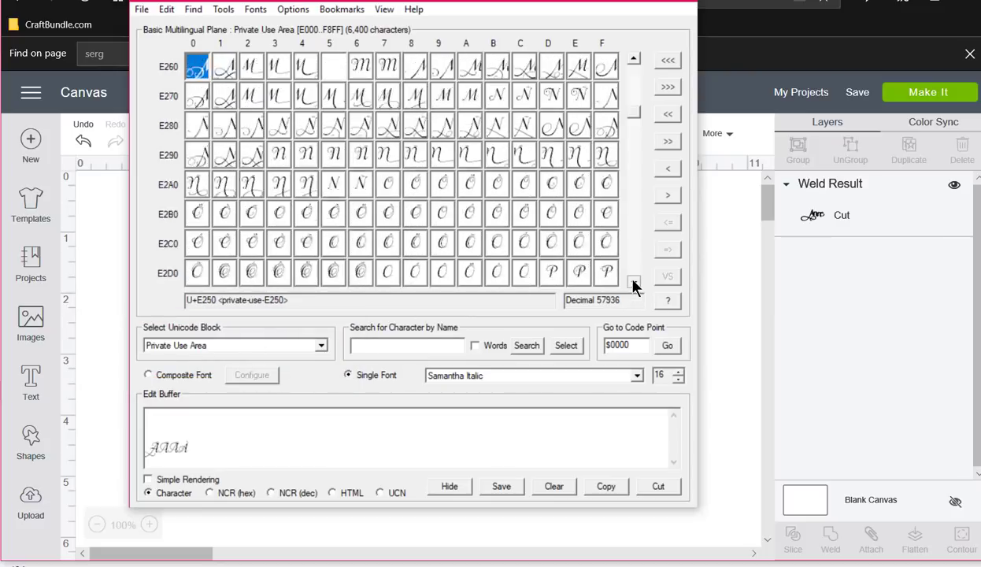
{"action": "scroll", "coordinate": [634, 286], "scroll_direction": "down", "scroll_amount": 20}
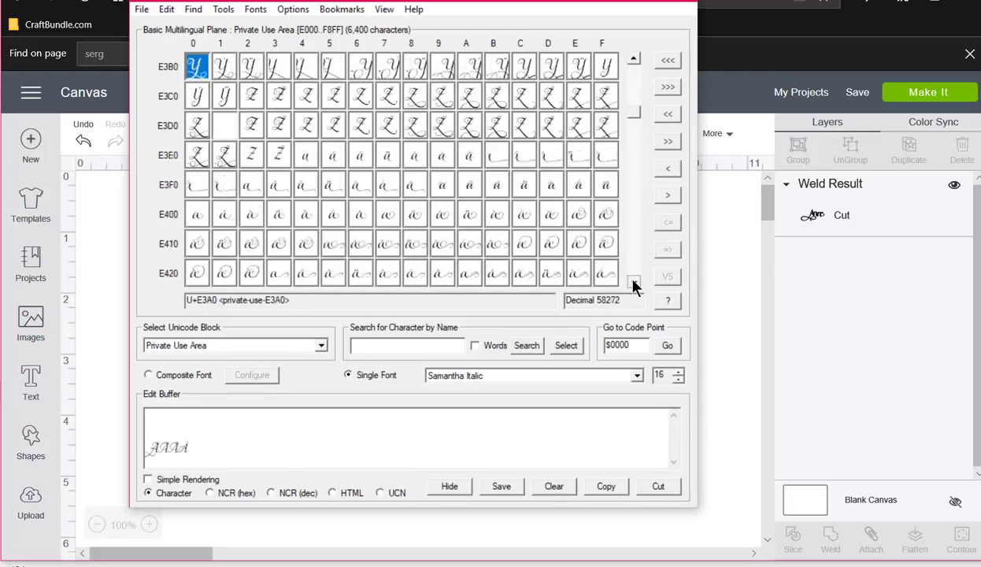
{"action": "scroll", "coordinate": [634, 285], "scroll_direction": "down", "scroll_amount": 20}
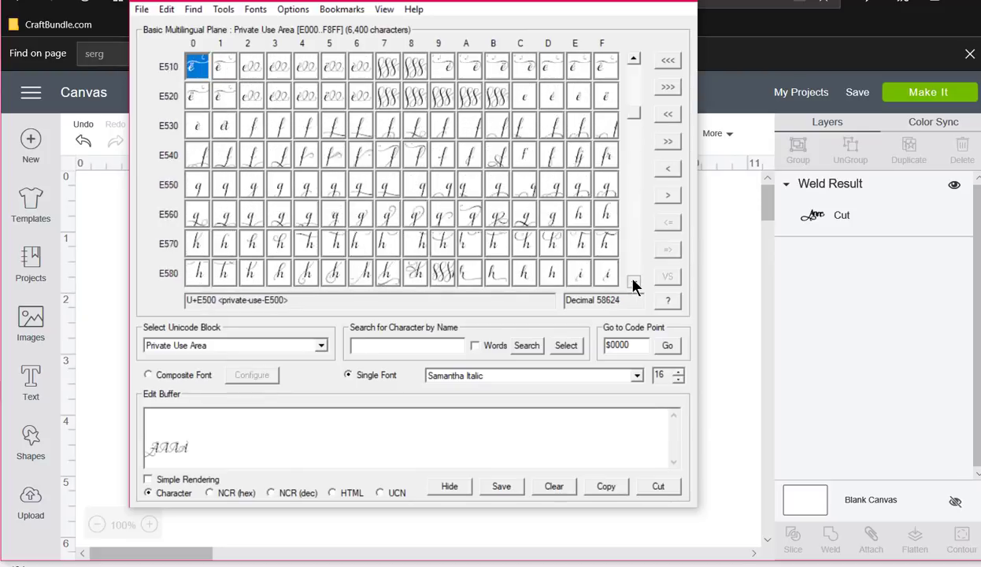
{"action": "scroll", "coordinate": [634, 286], "scroll_direction": "down", "scroll_amount": 20}
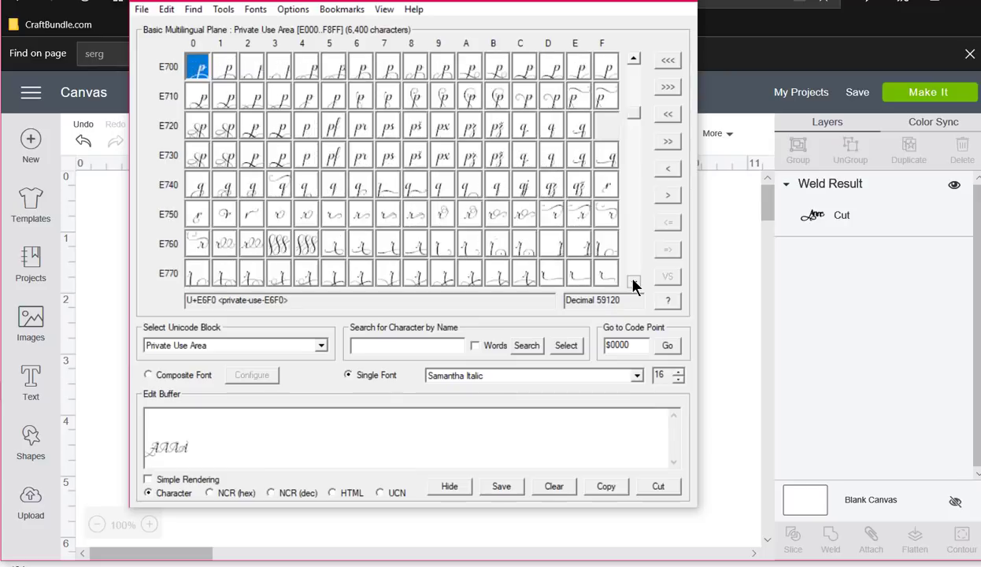
{"action": "scroll", "coordinate": [634, 285], "scroll_direction": "down", "scroll_amount": 20}
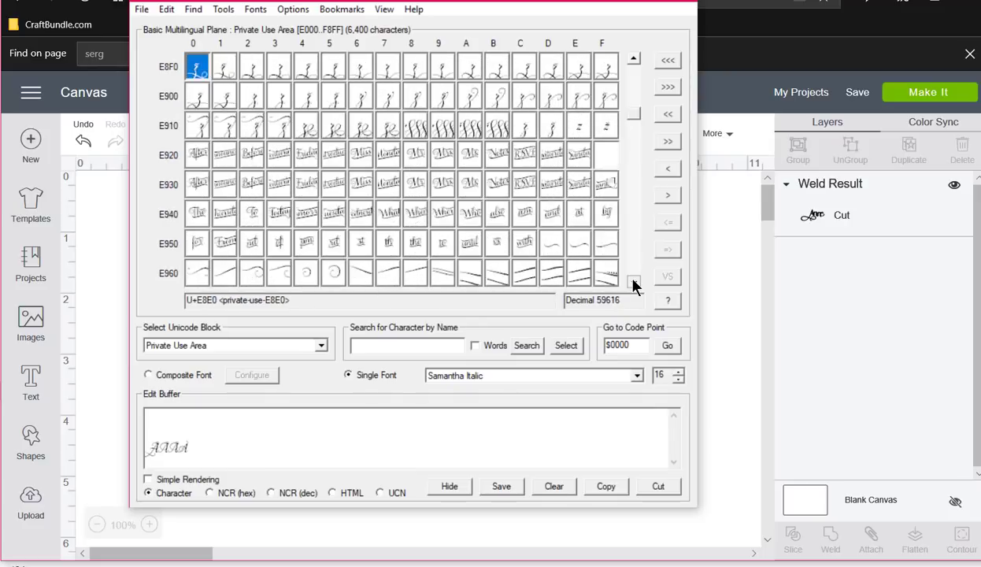
{"action": "scroll", "coordinate": [634, 286], "scroll_direction": "down", "scroll_amount": 5}
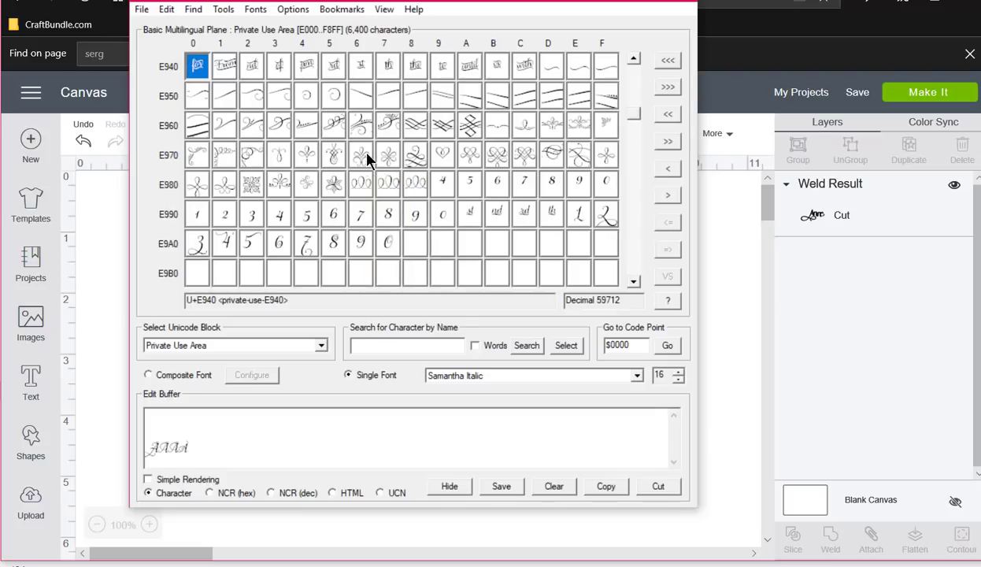
{"action": "mouse_move", "coordinate": [359, 132]}
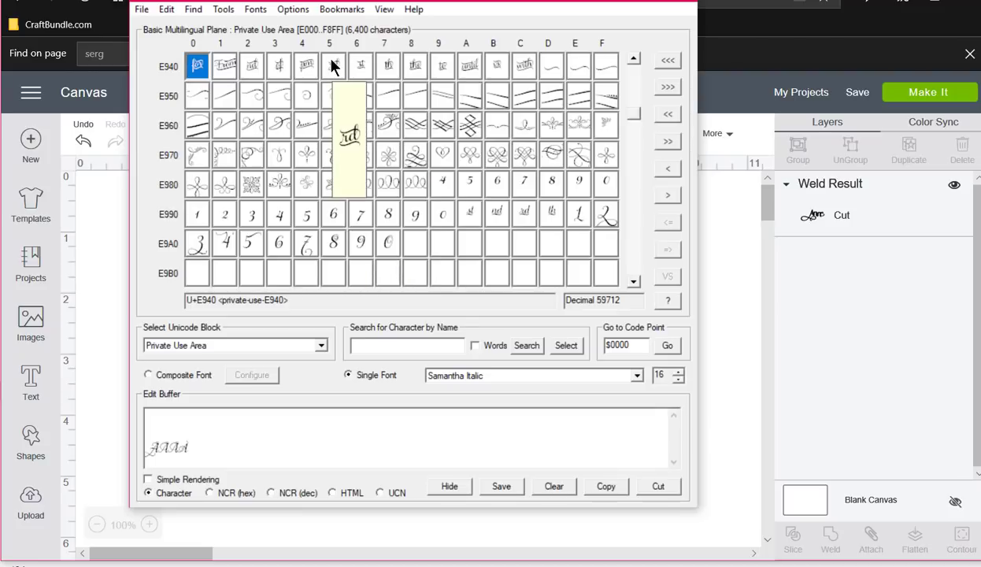
{"action": "mouse_move", "coordinate": [304, 66]}
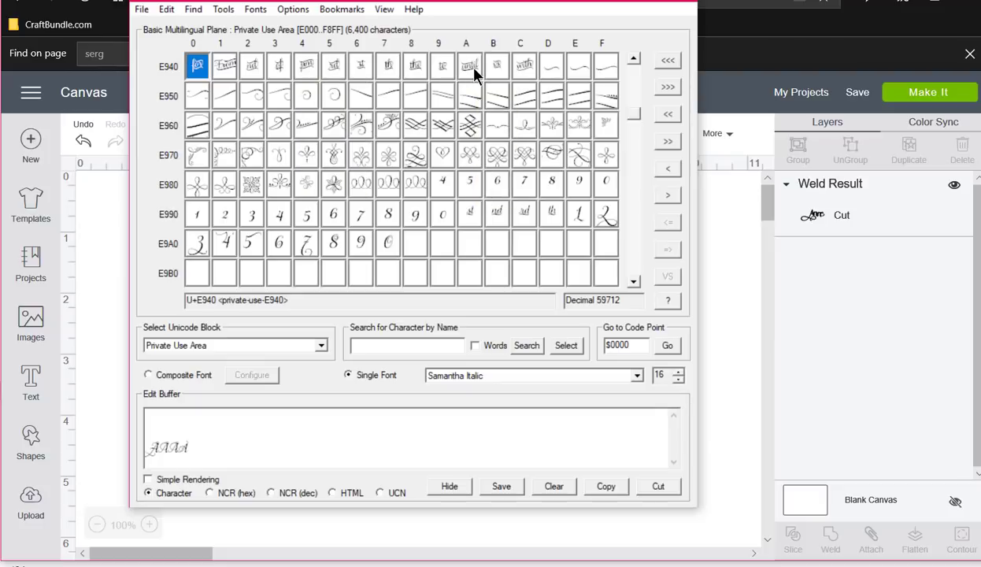
{"action": "left_click_drag", "start_coordinate": [635, 59], "coordinate": [634, 60]}
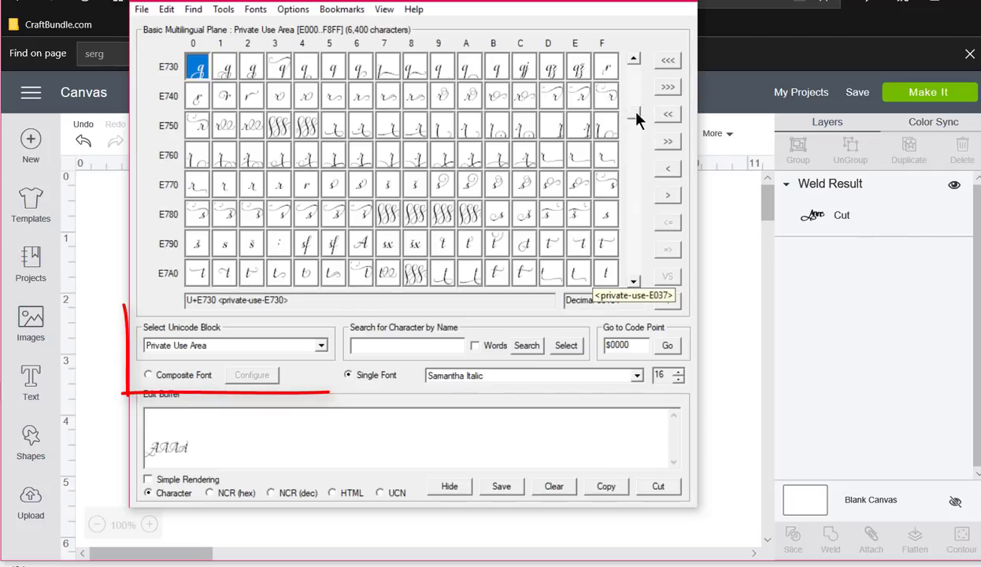
Browse the Unicode block list, ending on Egyptian Hieroglyphs (13000–1342F) in Samantha Italic.
{"action": "scroll", "coordinate": [632, 117], "scroll_direction": "down", "scroll_amount": 10}
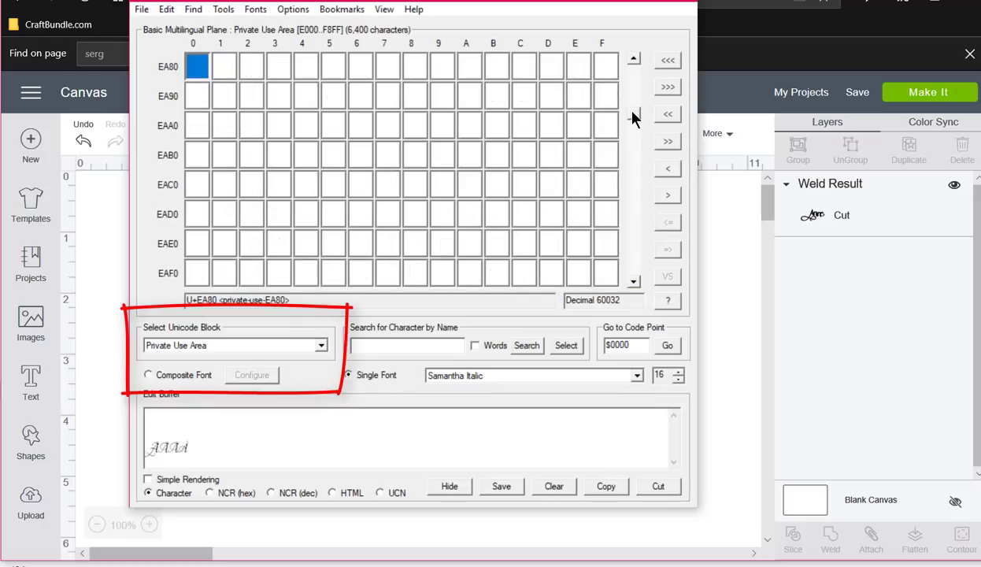
{"action": "scroll", "coordinate": [632, 117], "scroll_direction": "down", "scroll_amount": 15}
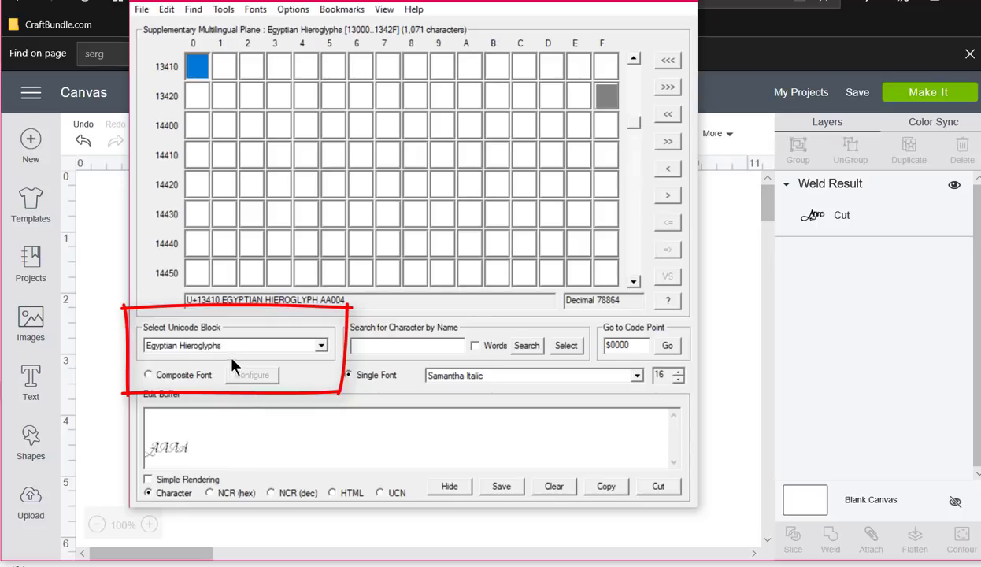
{"action": "left_click", "coordinate": [323, 346]}
{"action": "scroll", "coordinate": [295, 415], "scroll_direction": "down", "scroll_amount": 15}
{"action": "scroll", "coordinate": [296, 416], "scroll_direction": "down", "scroll_amount": 20}
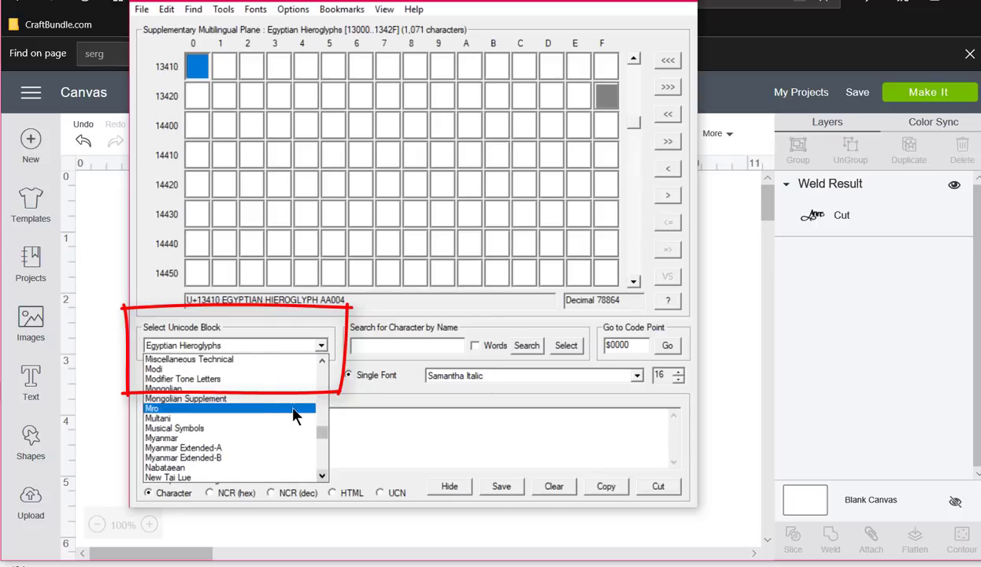
{"action": "scroll", "coordinate": [285, 419], "scroll_direction": "down", "scroll_amount": 10}
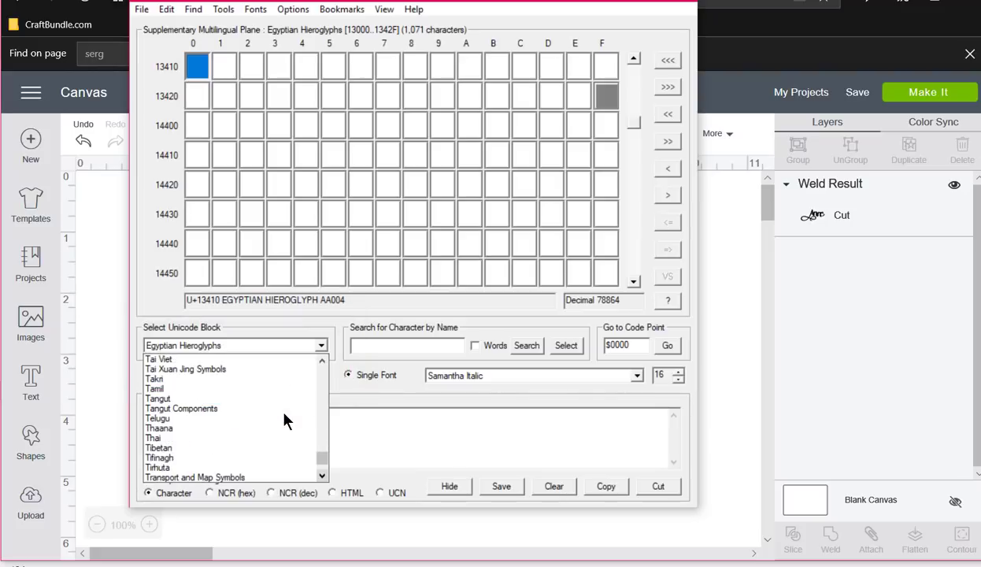
{"action": "scroll", "coordinate": [285, 419], "scroll_direction": "up", "scroll_amount": 6}
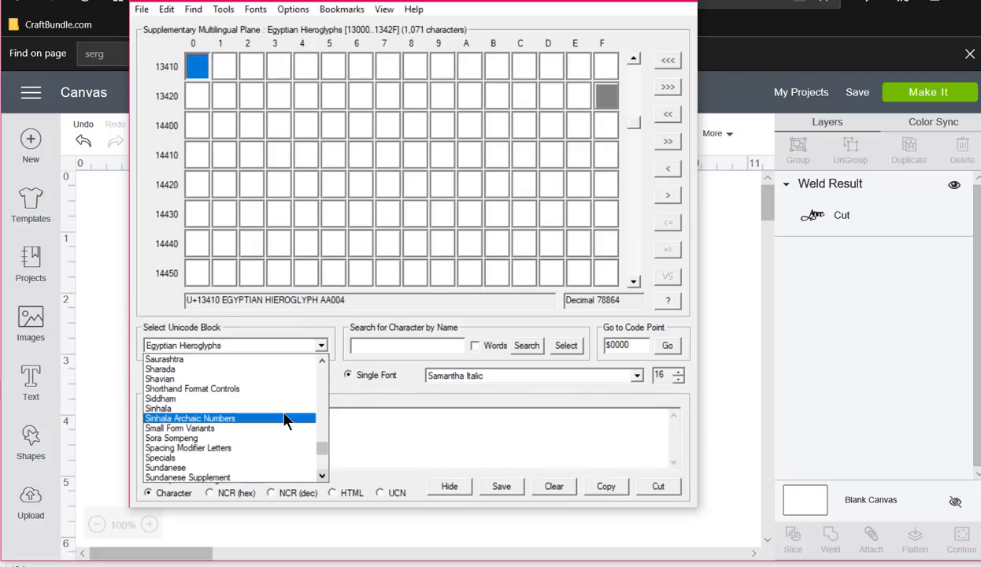
{"action": "scroll", "coordinate": [285, 420], "scroll_direction": "up", "scroll_amount": 9}
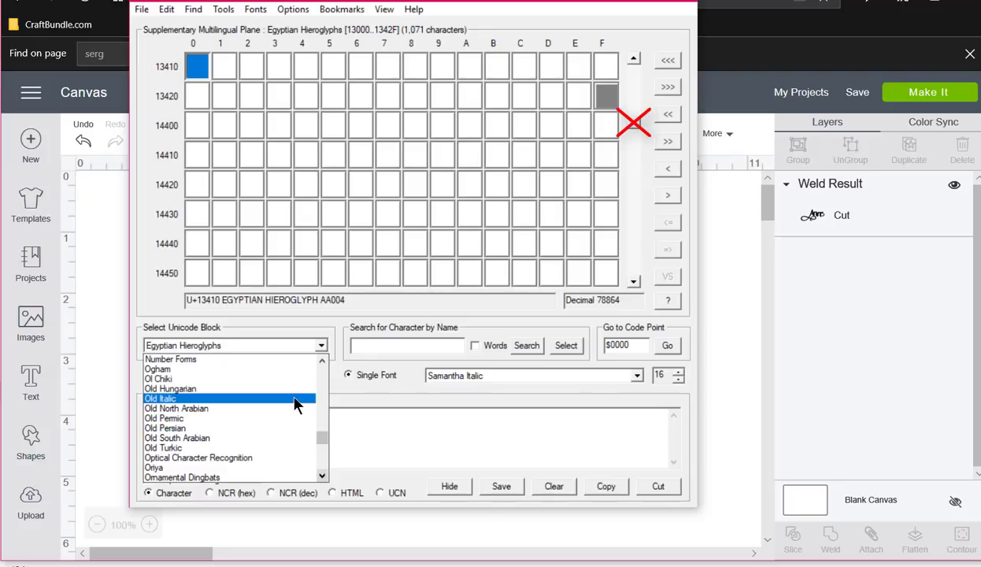
{"action": "scroll", "coordinate": [296, 404], "scroll_direction": "up", "scroll_amount": 10}
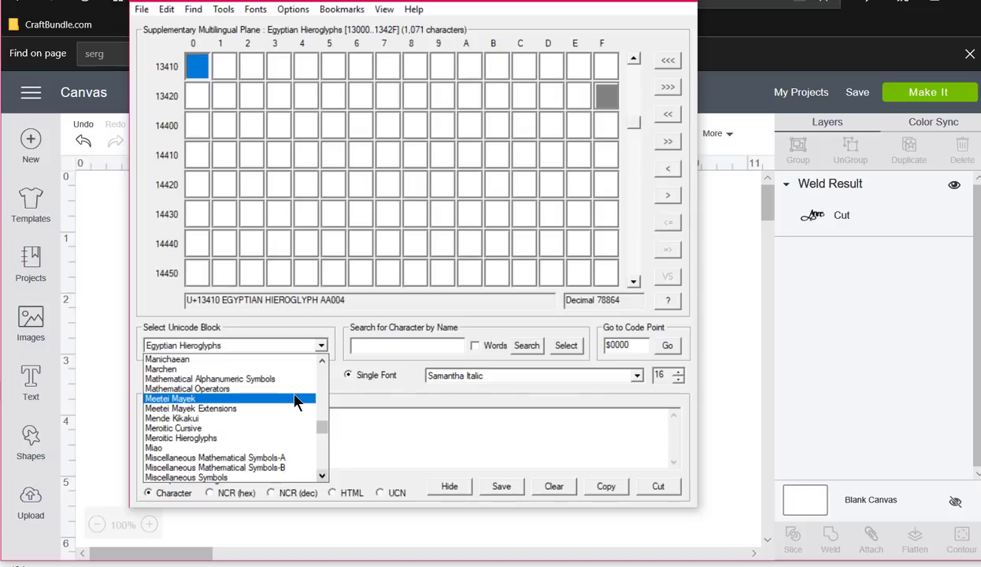
{"action": "key", "text": "Up"}
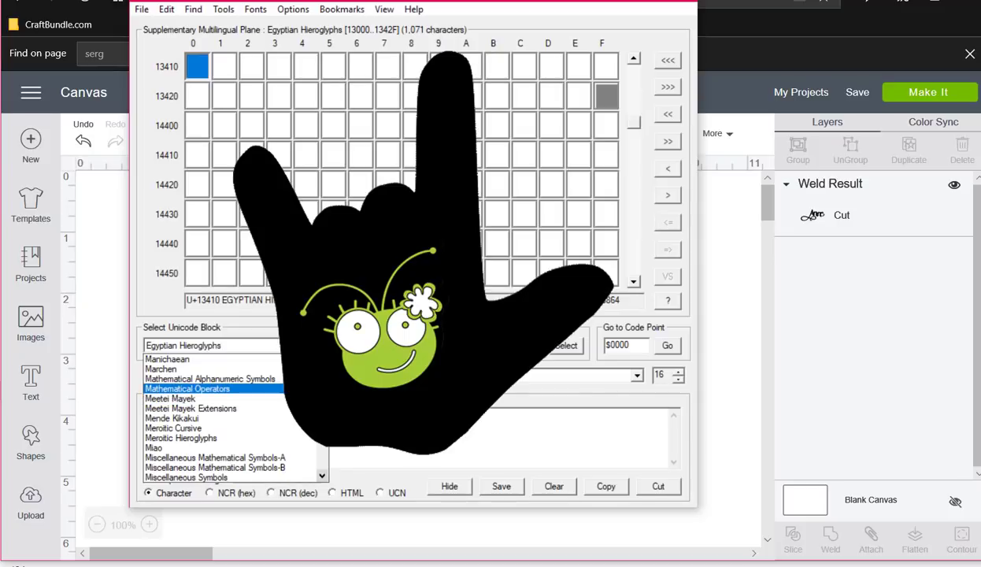